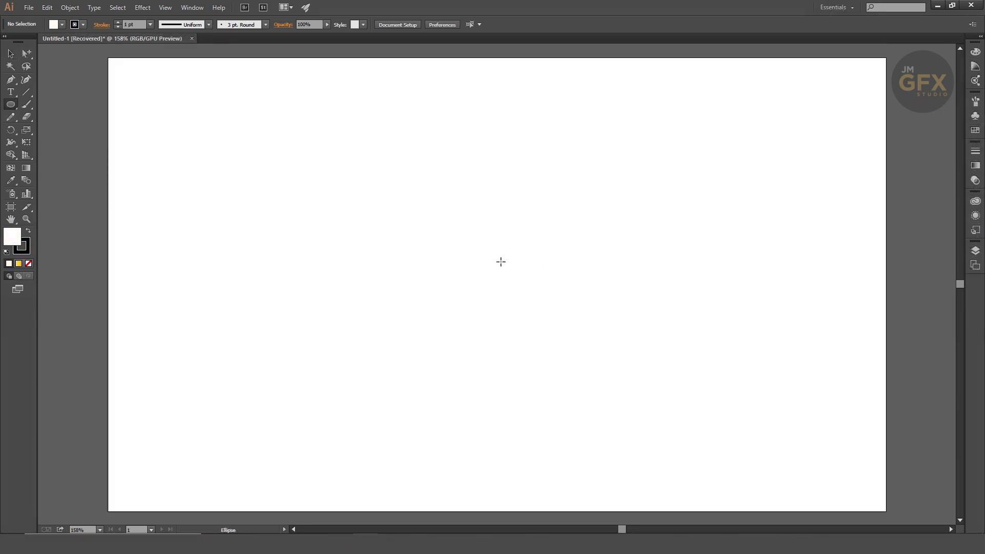
Draw a circle about 324 pt wide in the artboard's middle and a horizontal line about 497 pt long across its upper part
drag(502, 268, 629, 397)
key(v)
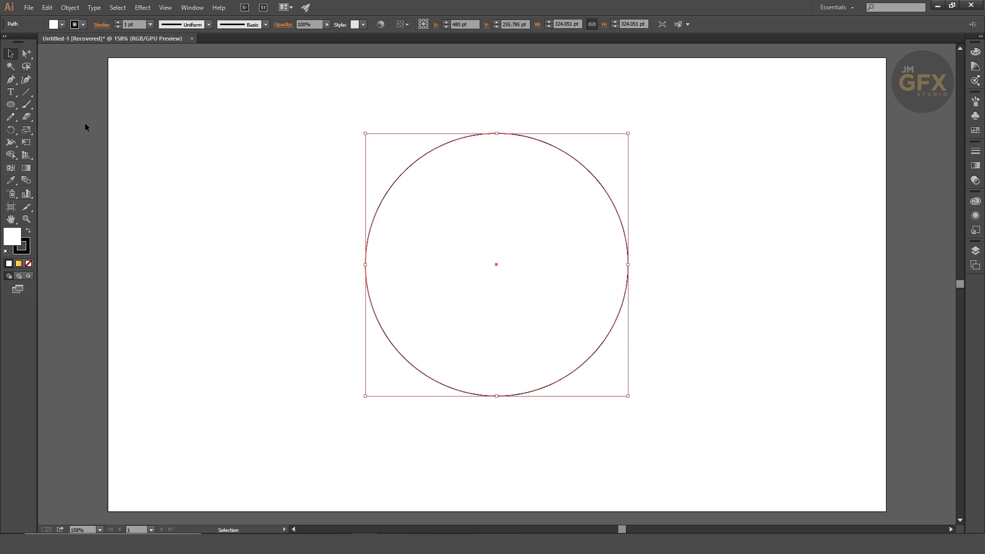
click(26, 93)
drag(285, 209, 687, 212)
key(v)
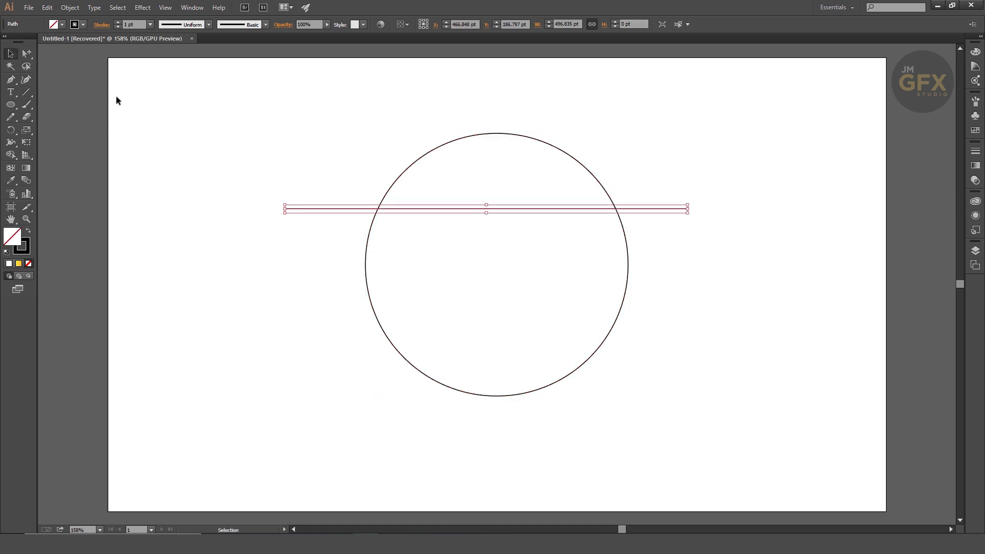
Apply a Zig Zag effect to the line with 10 pt absolute size, 2 ridges per segment and smooth points
click(143, 8)
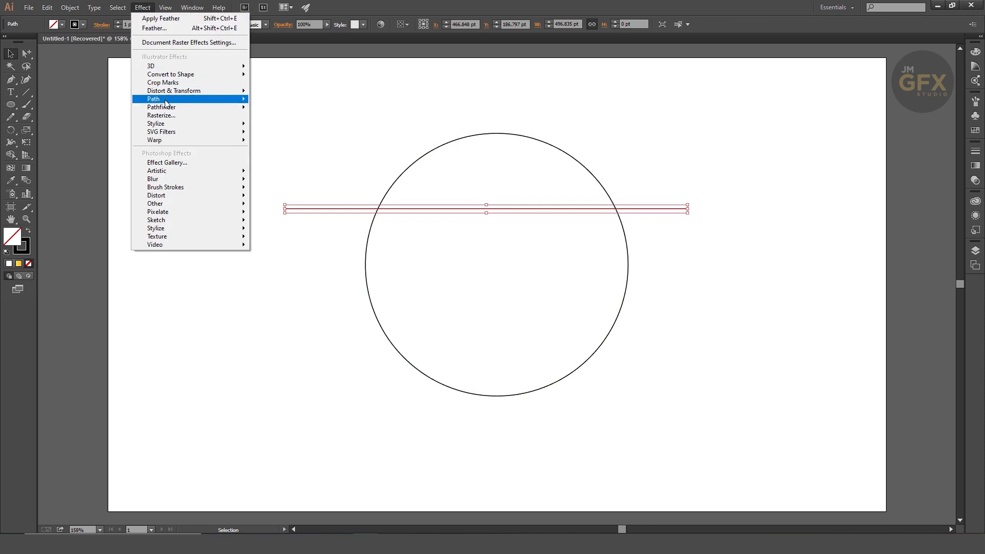
mouse_move(178, 92)
click(298, 160)
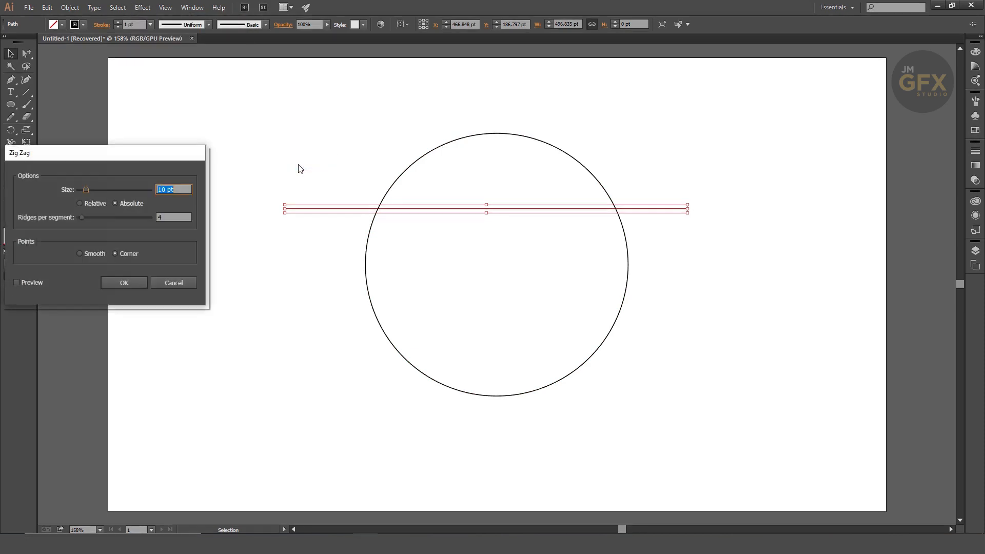
drag(162, 155, 231, 239)
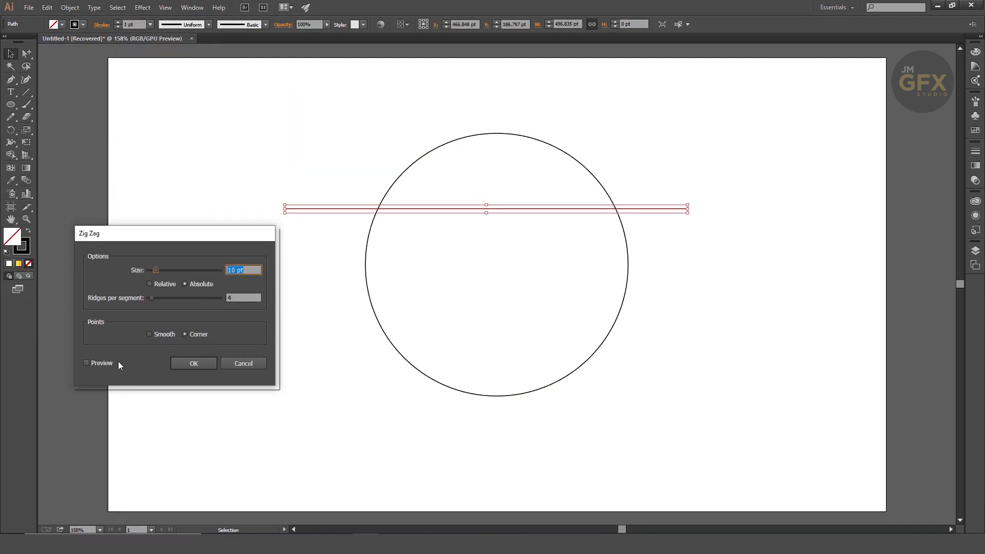
click(87, 363)
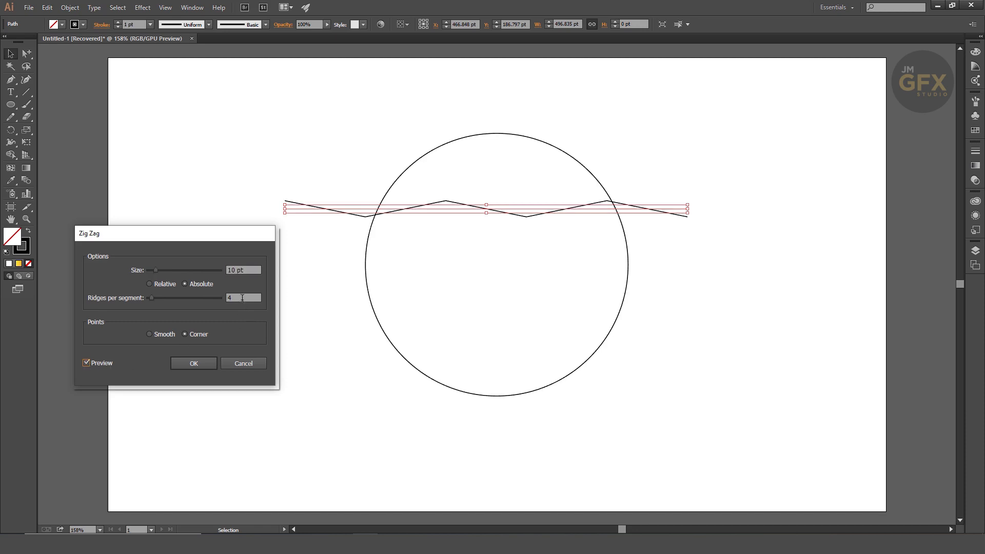
key(Down)
key(Down)
click(149, 334)
click(194, 363)
Centre the wavy line horizontally on the circle and expand its appearance
drag(551, 204, 560, 222)
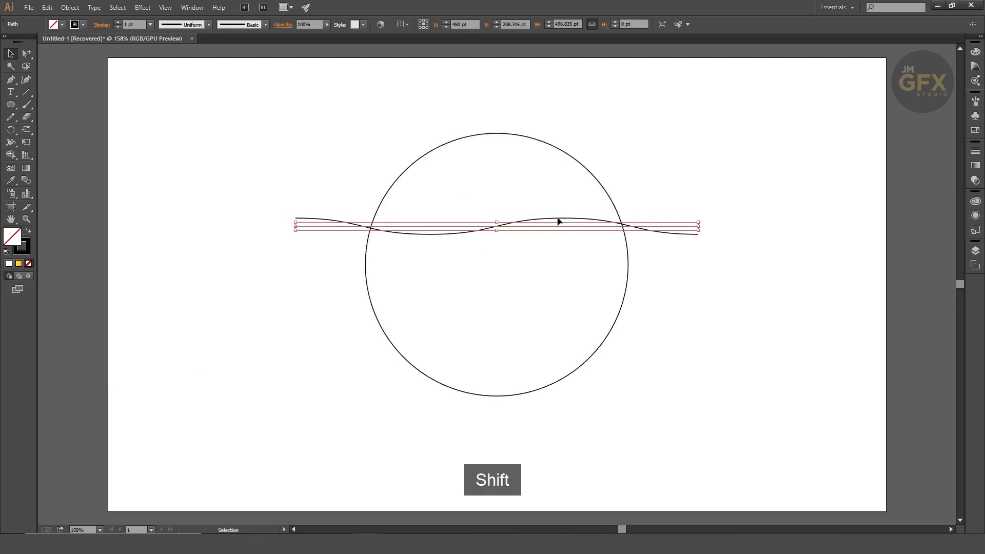
click(70, 7)
click(98, 126)
click(208, 176)
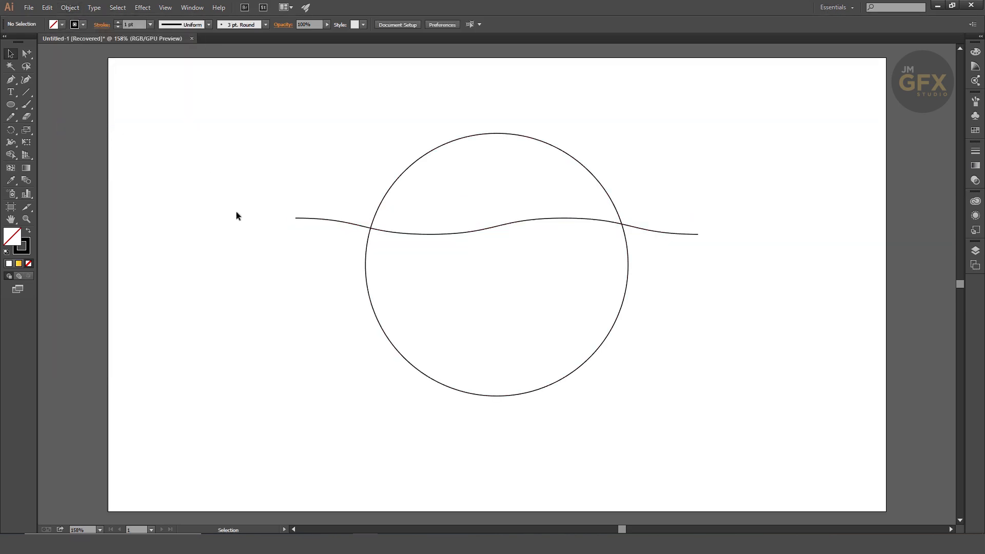
Duplicate the wavy line slightly below the original and move both lines to the circle's middle
drag(338, 224, 340, 234)
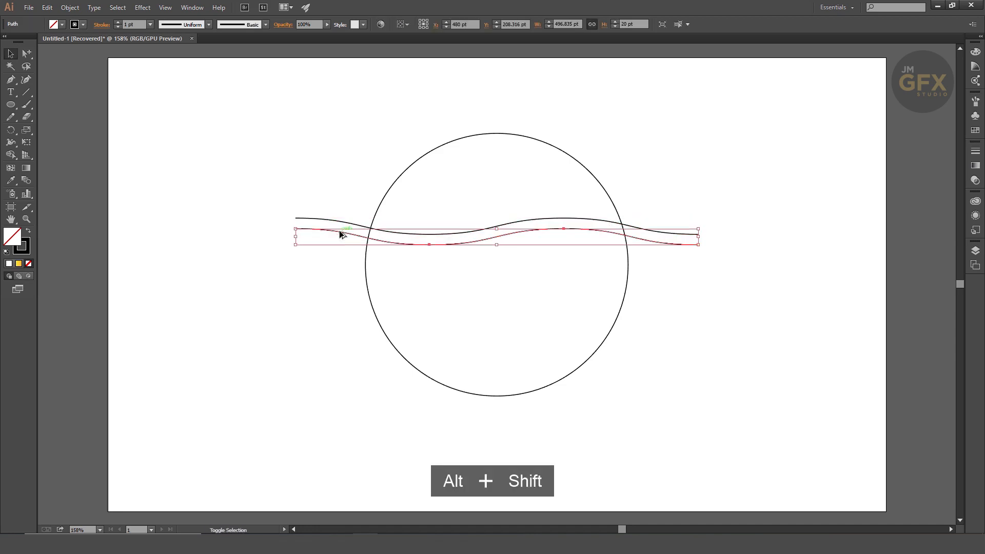
drag(314, 183, 331, 242)
mouse_move(335, 233)
mouse_down()
mouse_move(338, 259)
mouse_move(401, 254)
mouse_up()
Use Shape Builder on the circle and wavy lines to fill the upper and lower circle regions with pale yellow efedaf
mouse_move(301, 182)
mouse_down()
mouse_move(354, 229)
mouse_move(697, 357)
mouse_up()
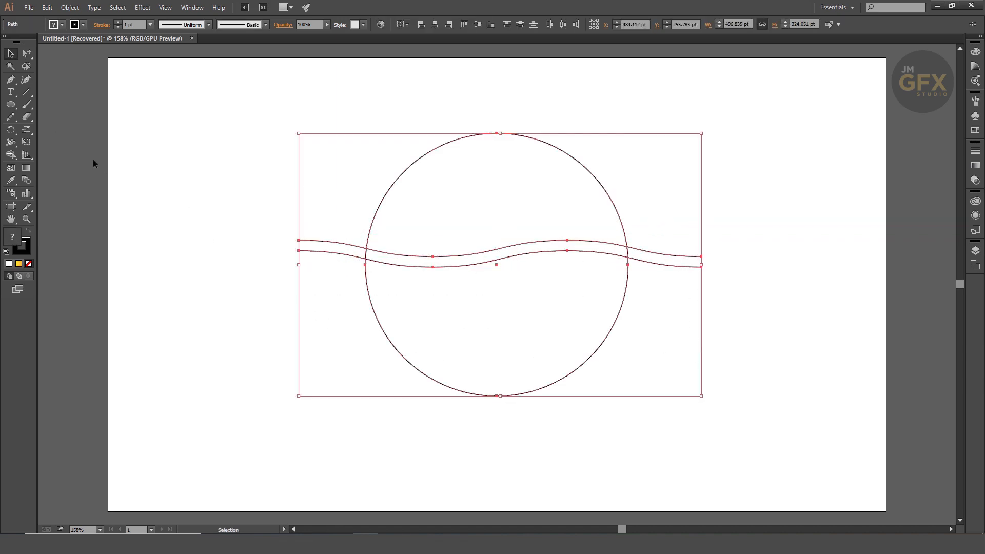
click(13, 159)
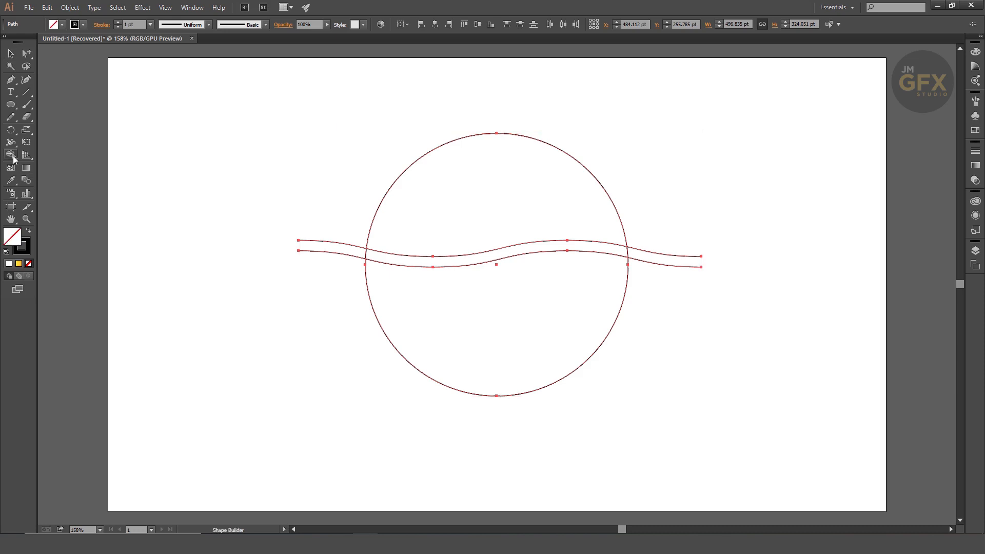
double_click(18, 237)
click(433, 326)
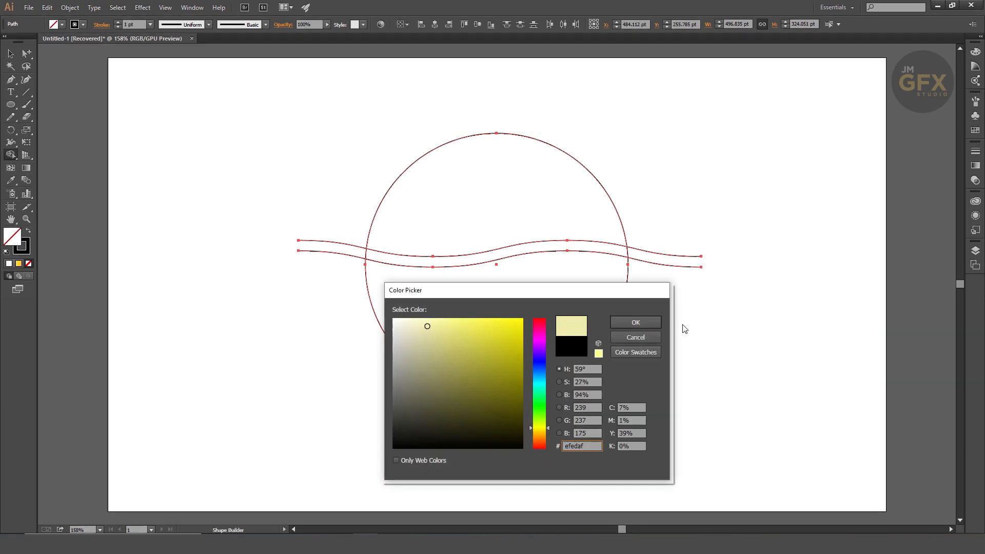
key(Return)
click(555, 201)
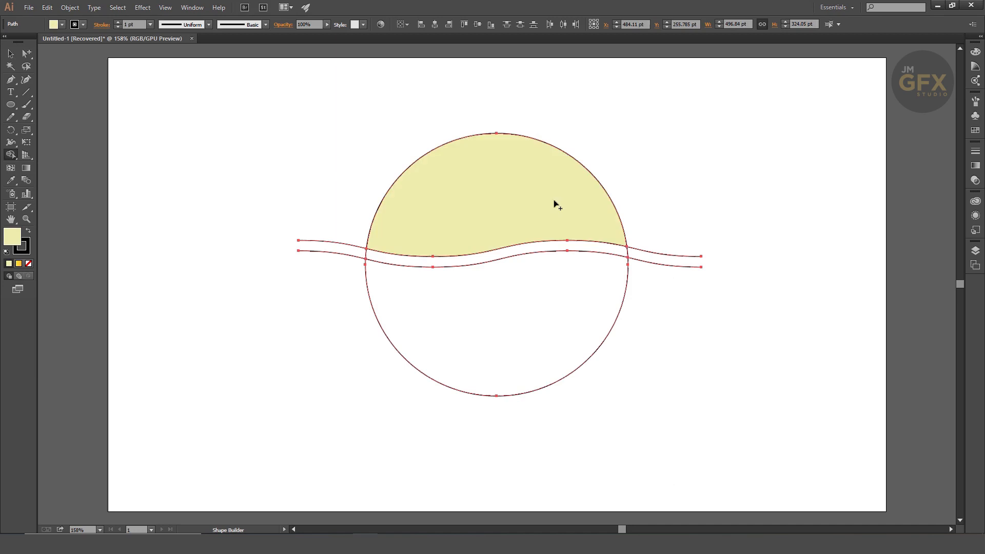
click(543, 306)
Isolate the two yellow halves by cutting them, deleting the leftover lines and pasting the halves back in place
click(10, 54)
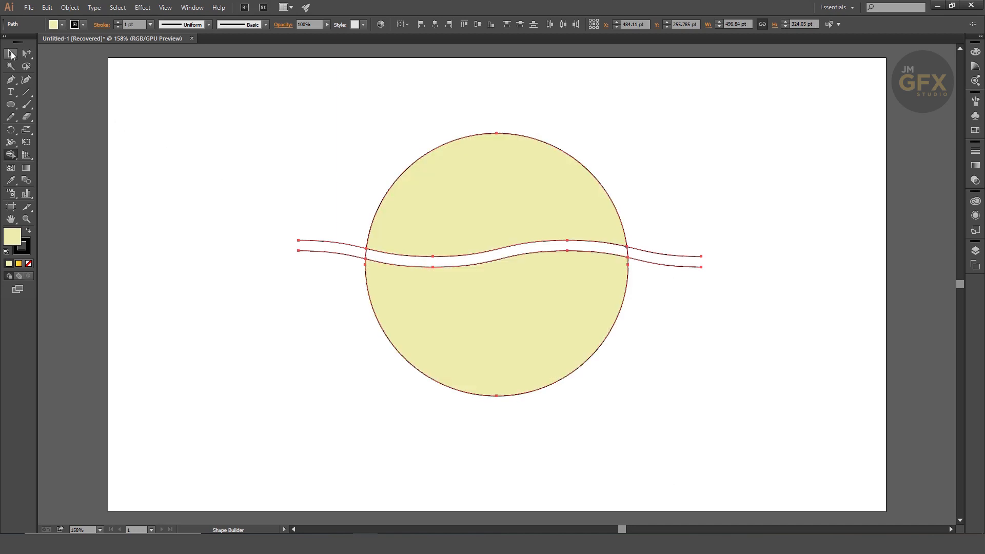
click(158, 145)
click(454, 180)
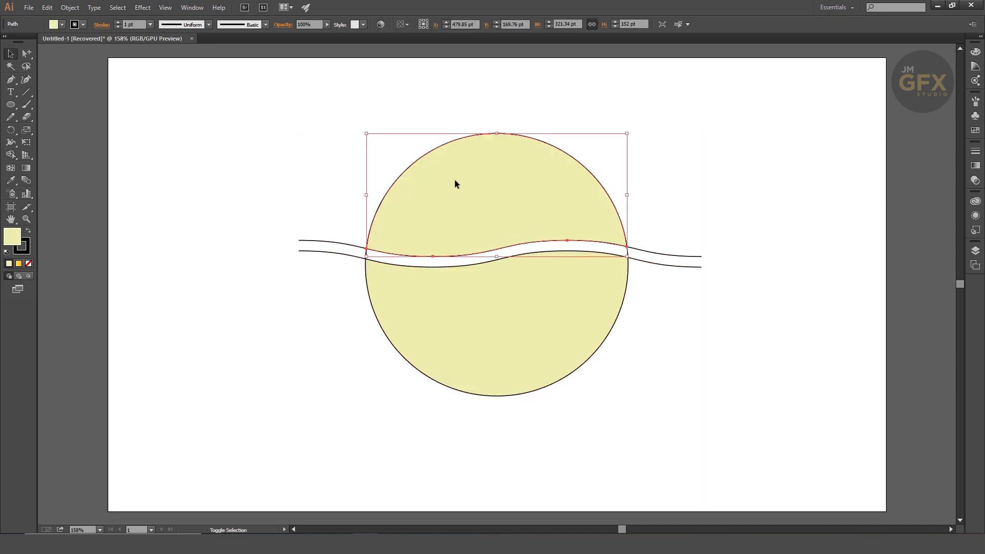
shift+click(488, 318)
click(47, 7)
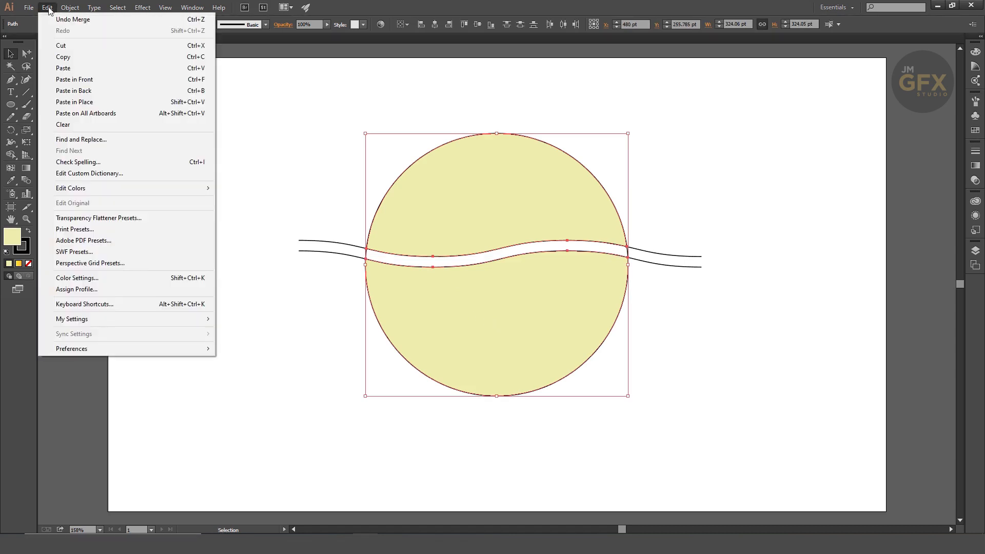
click(71, 43)
drag(256, 176, 803, 365)
key(Delete)
click(46, 7)
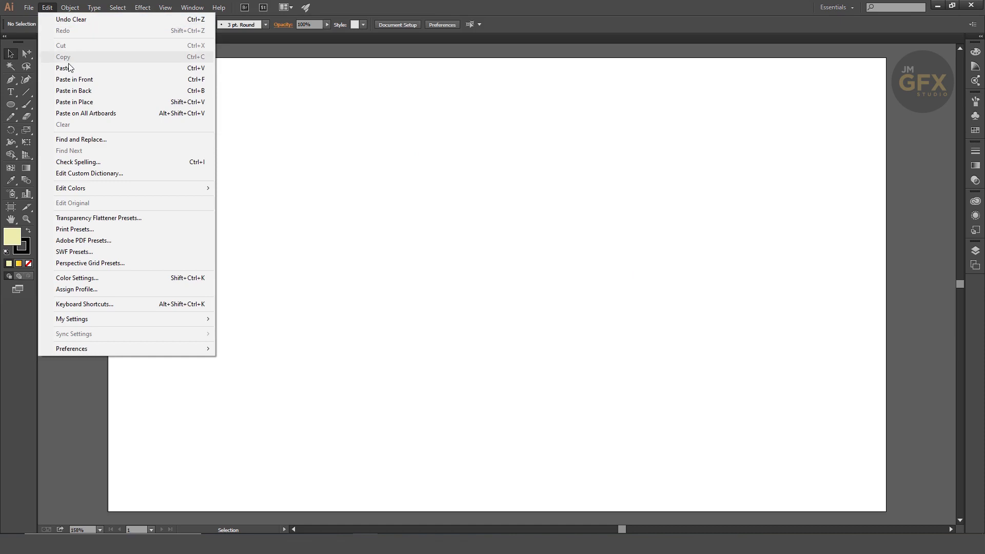
click(89, 102)
click(254, 247)
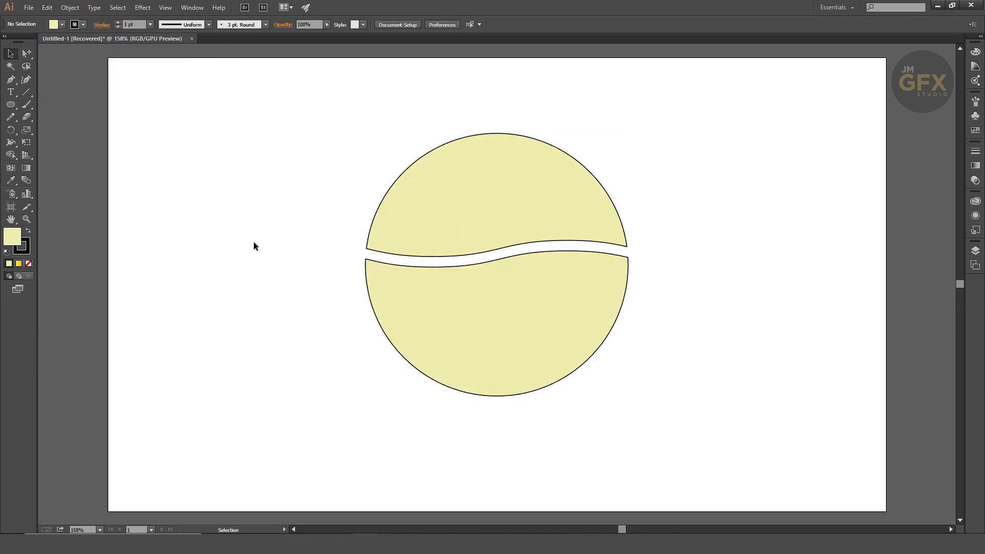
Add the text MERRY beside the circle, enlarged to about 37.5 pt, in the Nexa Bold font
click(11, 92)
click(225, 246)
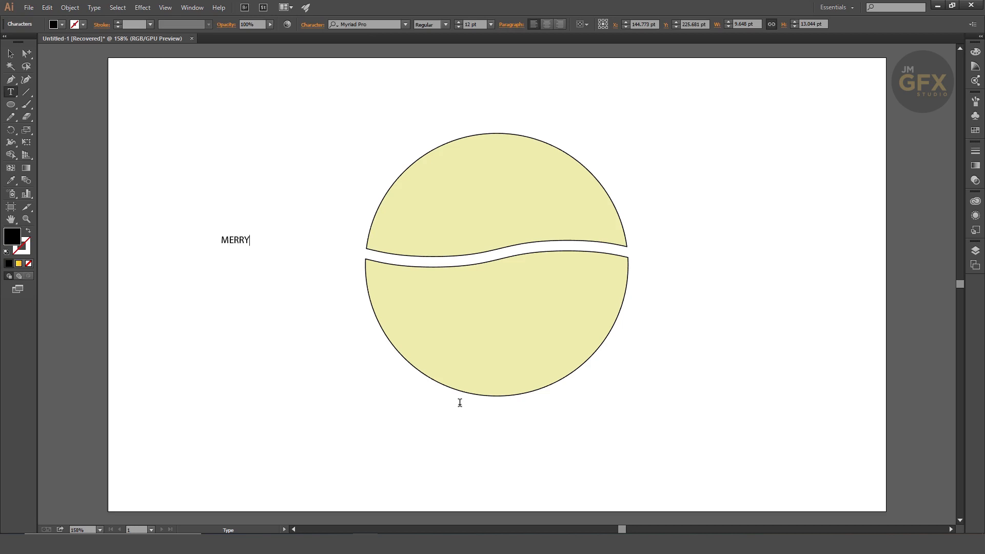
click(12, 52)
drag(250, 245, 308, 308)
drag(291, 254, 292, 201)
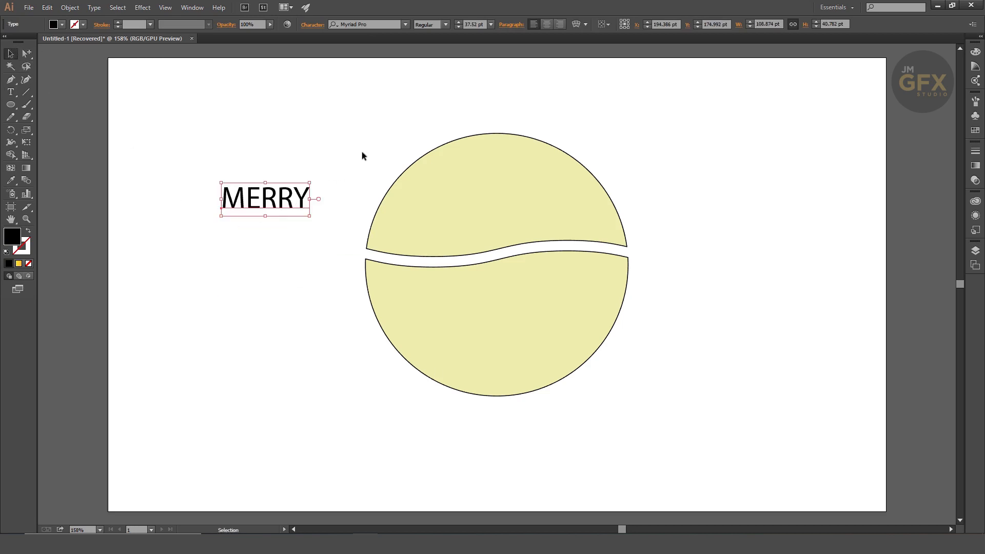
click(406, 25)
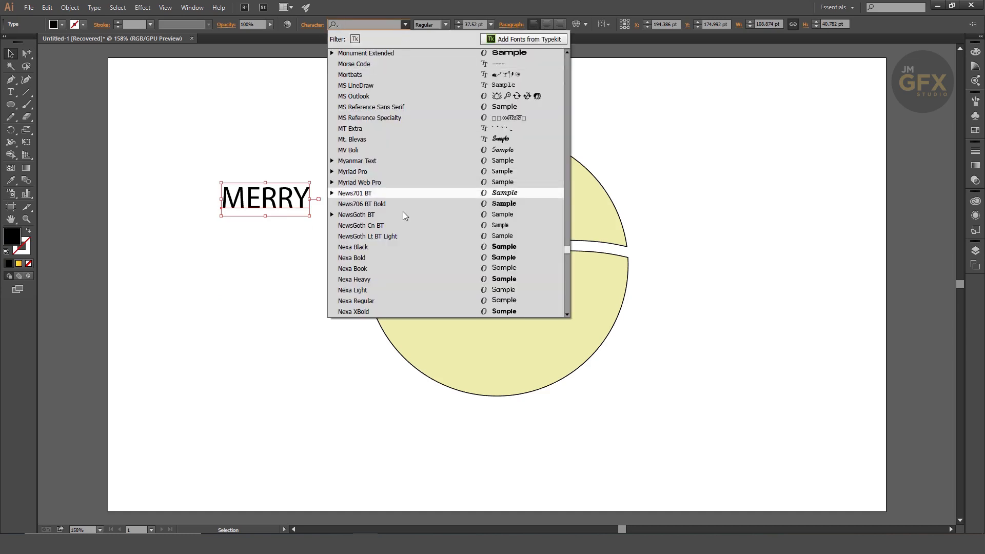
click(393, 252)
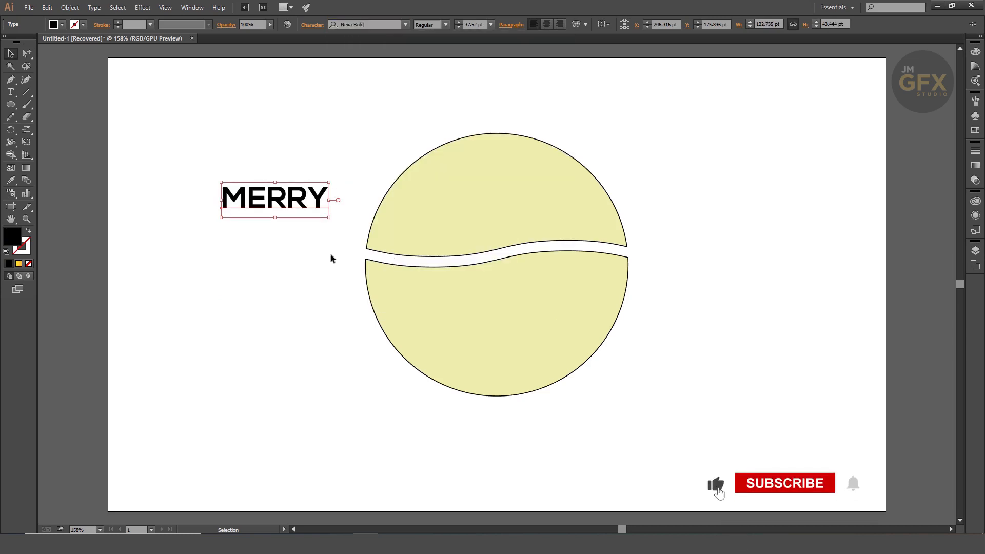
Duplicate the MERRY text directly below and change the copy's wording to CHRISTMAS
click(290, 249)
click(297, 202)
drag(296, 201, 297, 252)
double_click(296, 252)
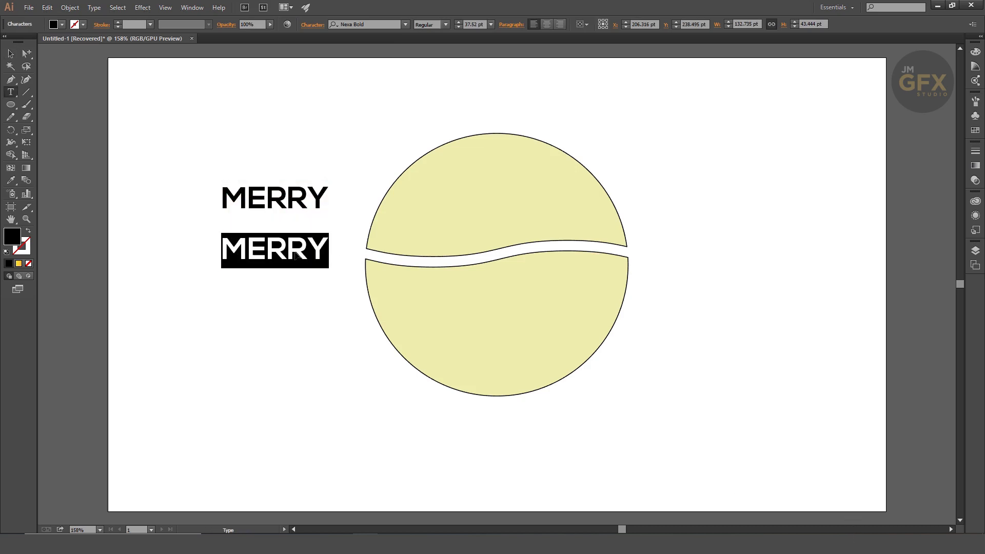
text(CHRIST)
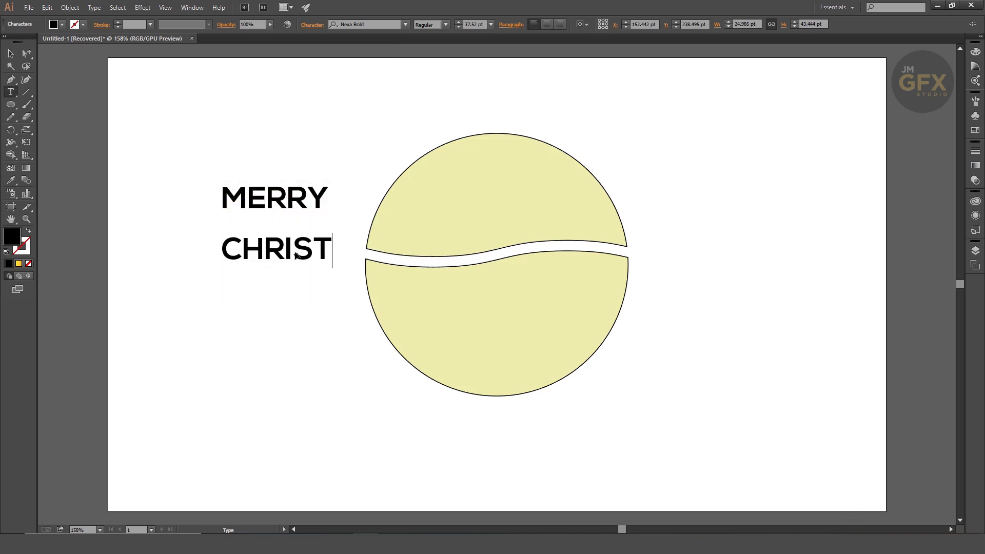
text(MAS)
click(9, 54)
Move both texts partly over the circle and send them to the back, behind the yellow halves
shift+click(277, 198)
drag(319, 198, 396, 207)
right_click(396, 208)
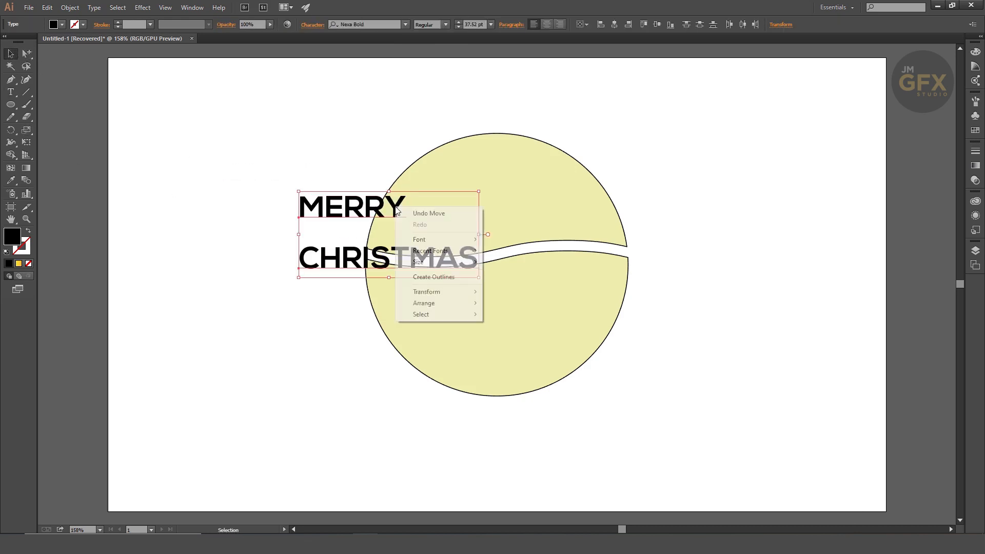
mouse_move(430, 302)
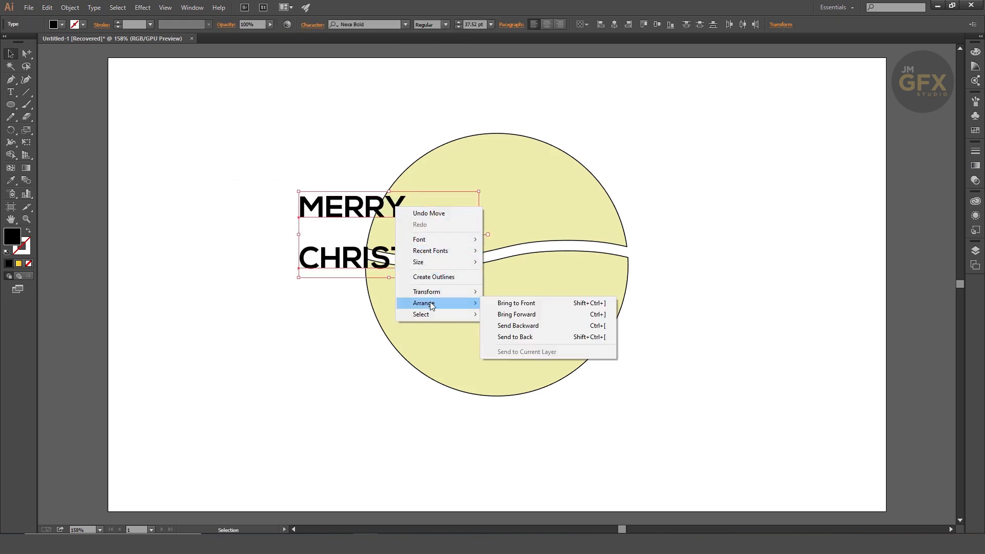
click(543, 340)
click(731, 316)
Envelope-distort the MERRY text into the upper yellow half, using that half as the top object
click(331, 208)
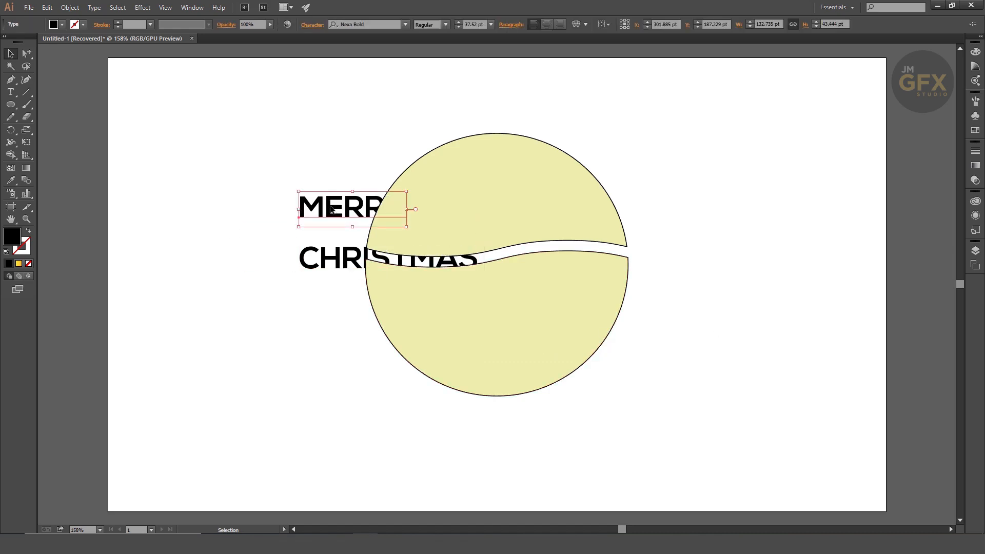
shift+click(482, 181)
click(69, 8)
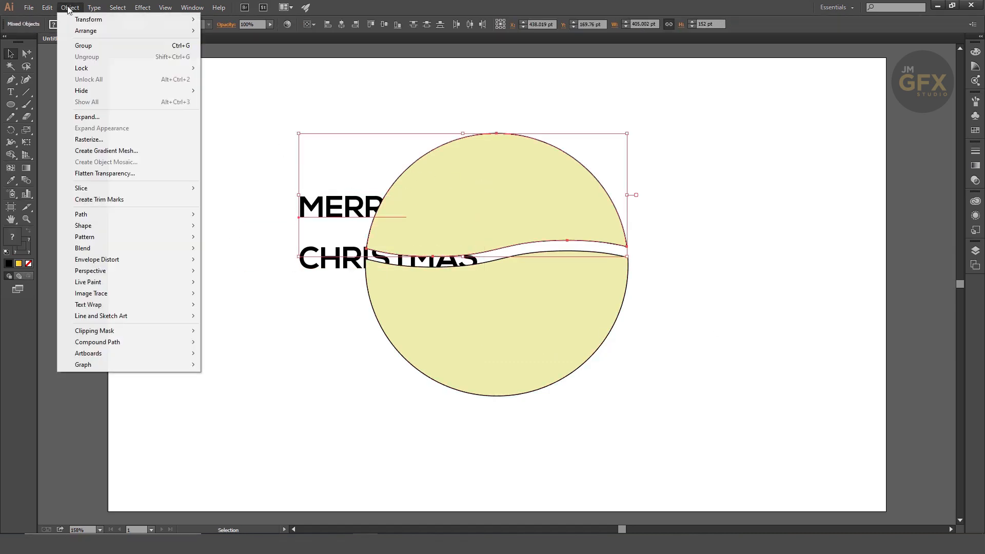
mouse_move(123, 259)
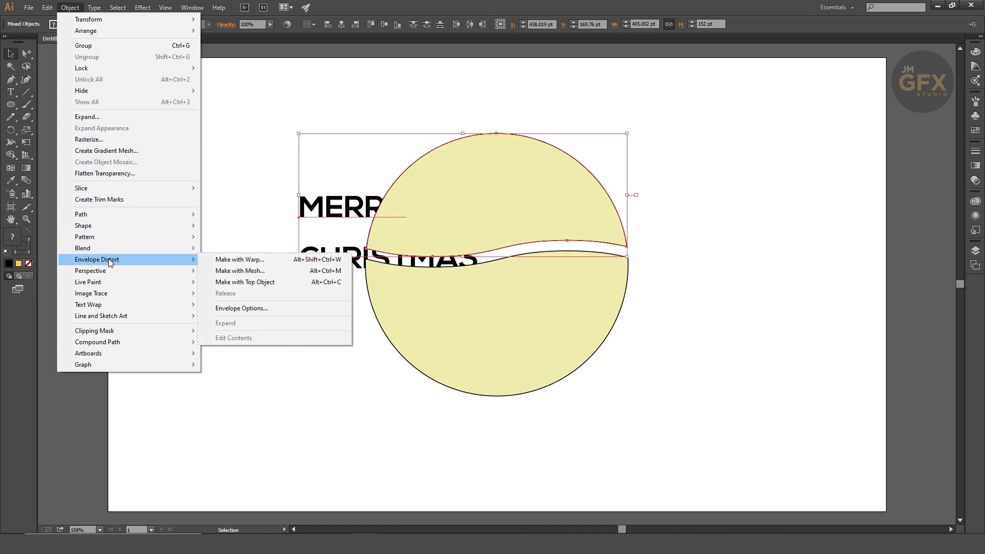
click(283, 282)
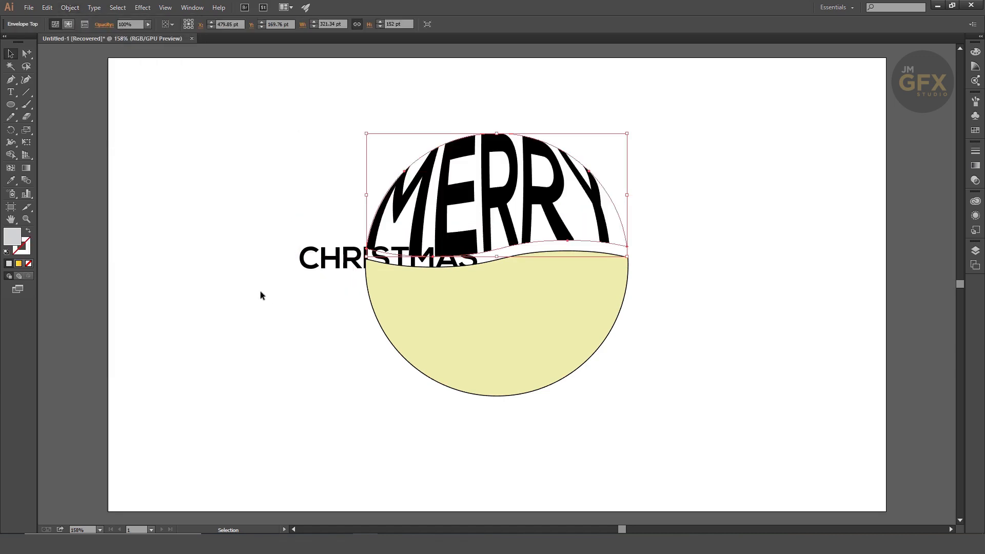
Lower the CHRISTMAS text and envelope-distort it into the lower yellow half as the top object
drag(324, 263, 308, 299)
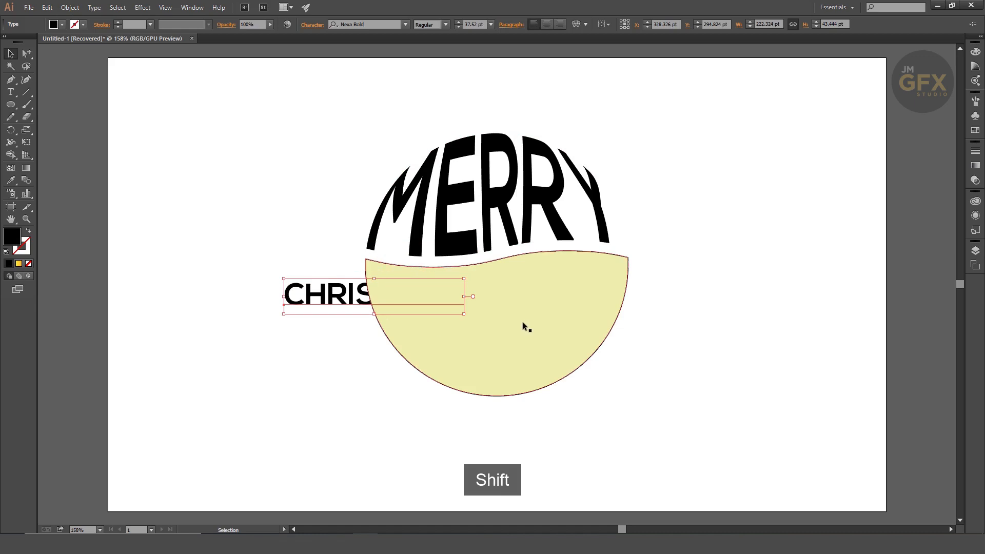
shift+click(525, 321)
click(72, 8)
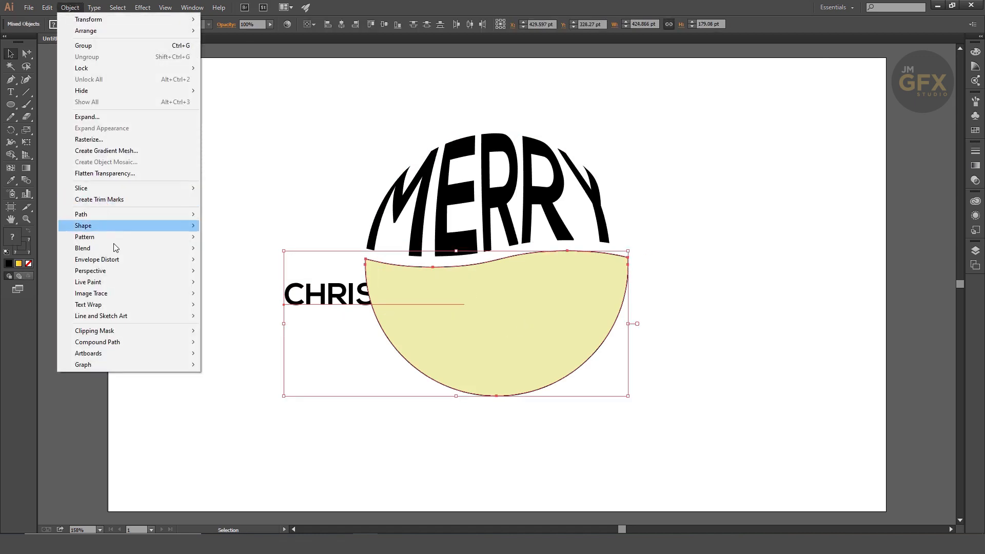
mouse_move(191, 260)
click(285, 284)
click(272, 263)
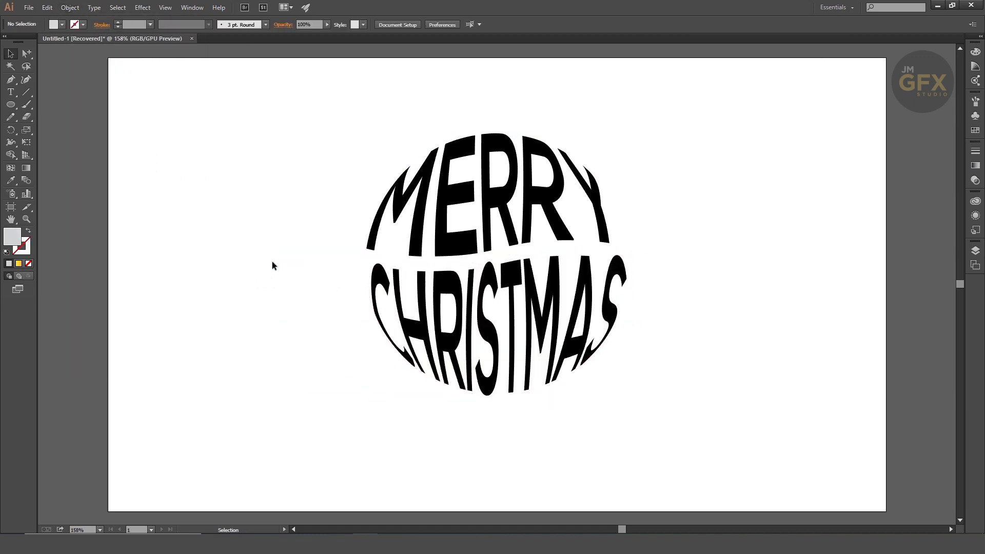
Expand both warped words, MERRY and CHRISTMAS, with Object and Fill included
click(445, 202)
shift+click(487, 318)
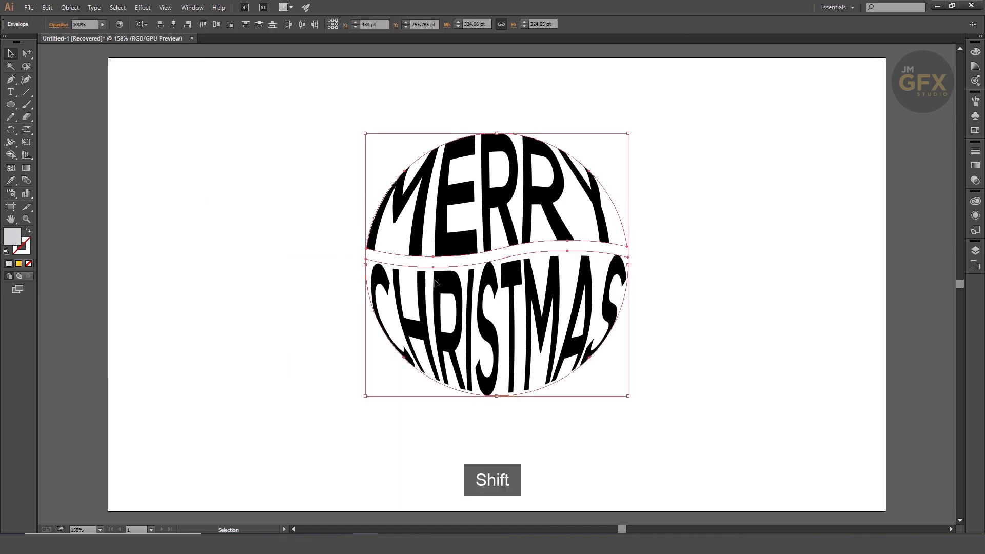
click(70, 8)
click(127, 118)
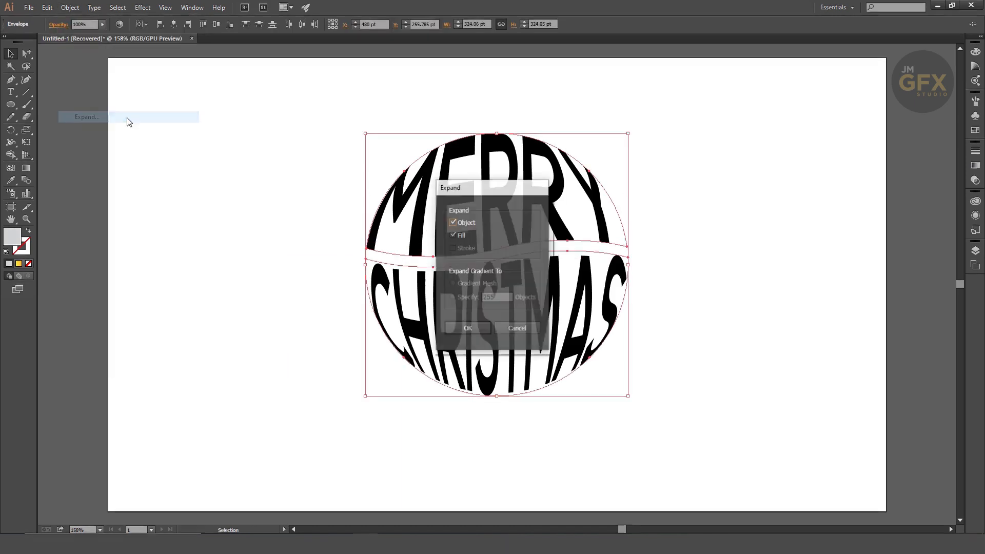
click(457, 329)
click(297, 233)
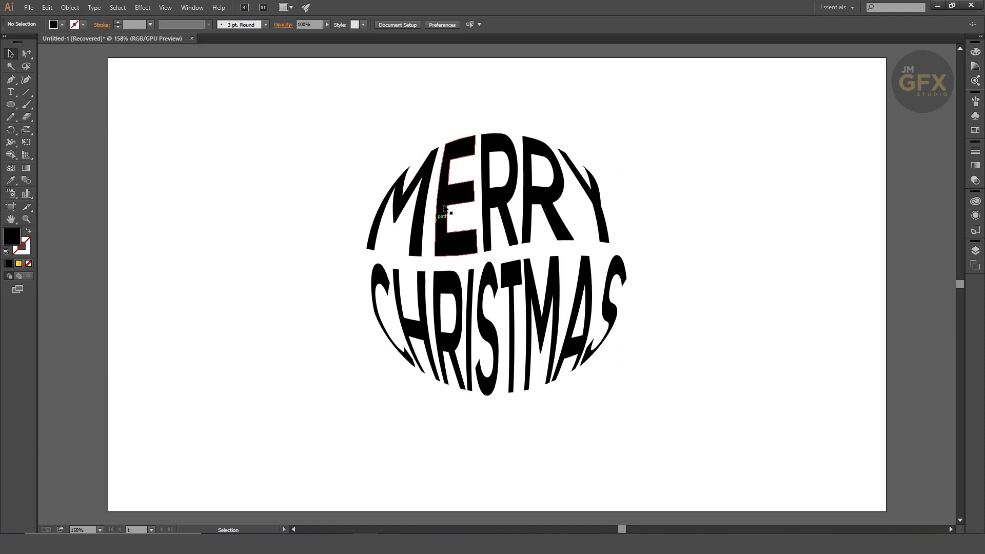
Combine the expanded MERRY and CHRISTMAS groups into a single compound path
shift+click(444, 205)
shift+click(450, 290)
click(70, 8)
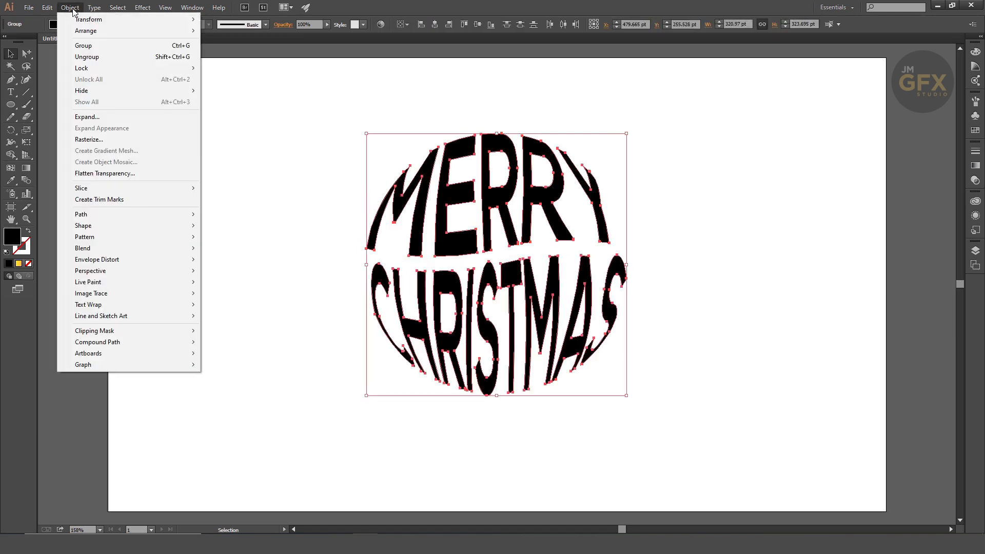
mouse_move(154, 342)
click(243, 340)
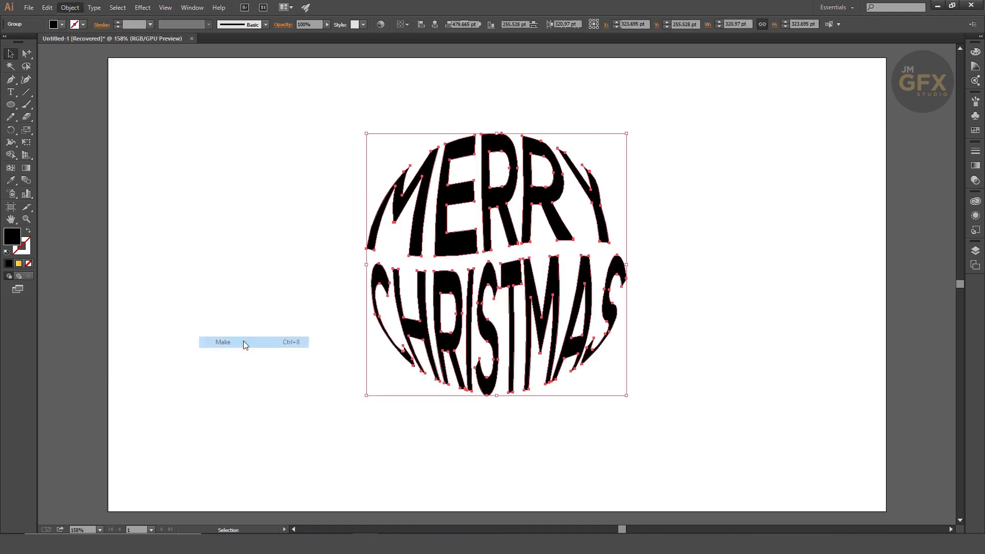
Fill the compound lettering with a strong red, around #d11818
double_click(14, 238)
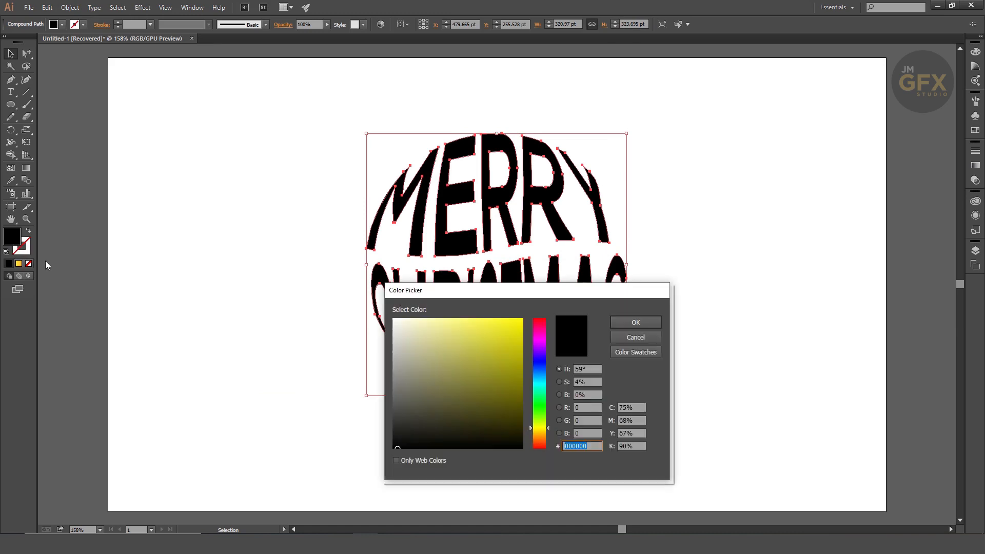
drag(541, 429, 541, 448)
click(509, 341)
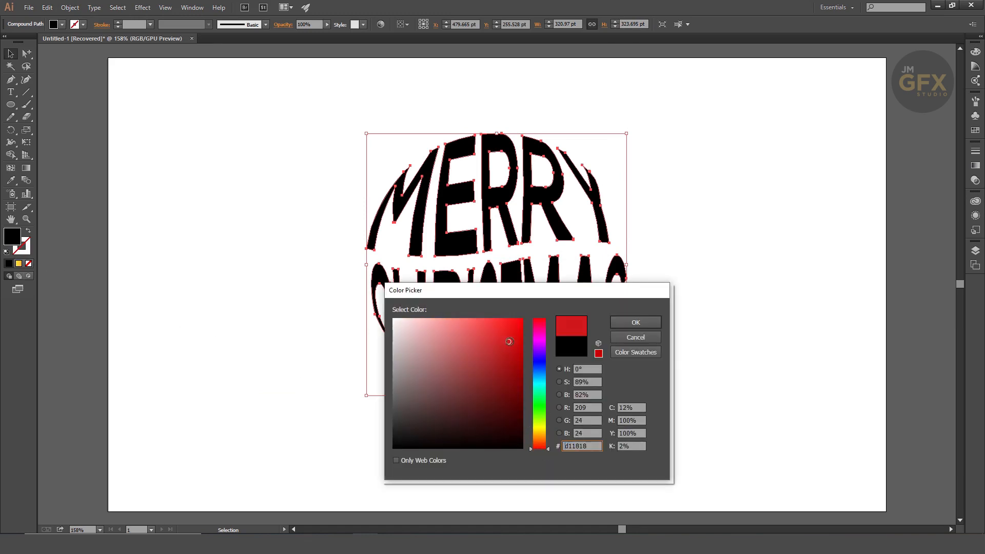
click(631, 322)
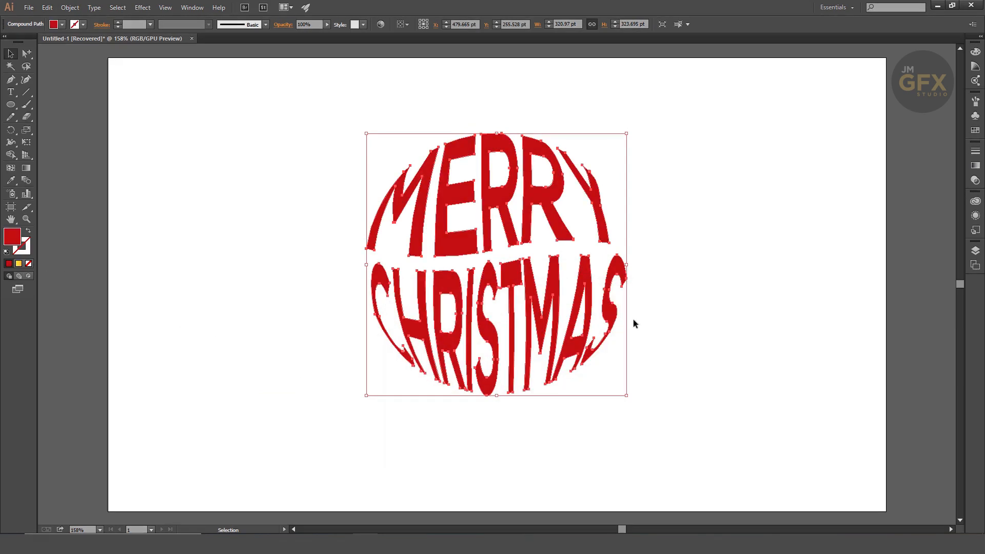
click(699, 307)
Paste a copy of the red lettering behind the original and shrink it around its centre to about 122 pt wide
click(559, 202)
click(47, 7)
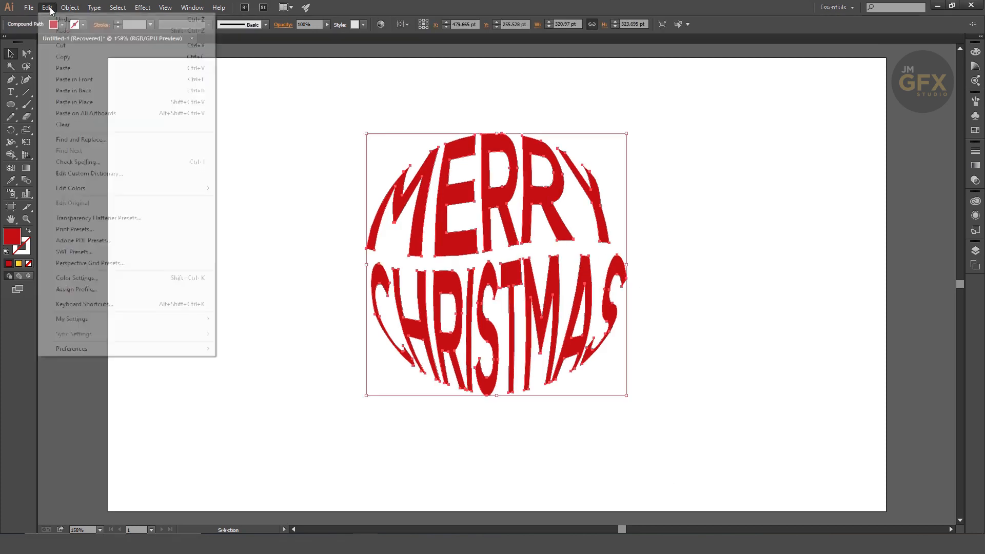
click(76, 57)
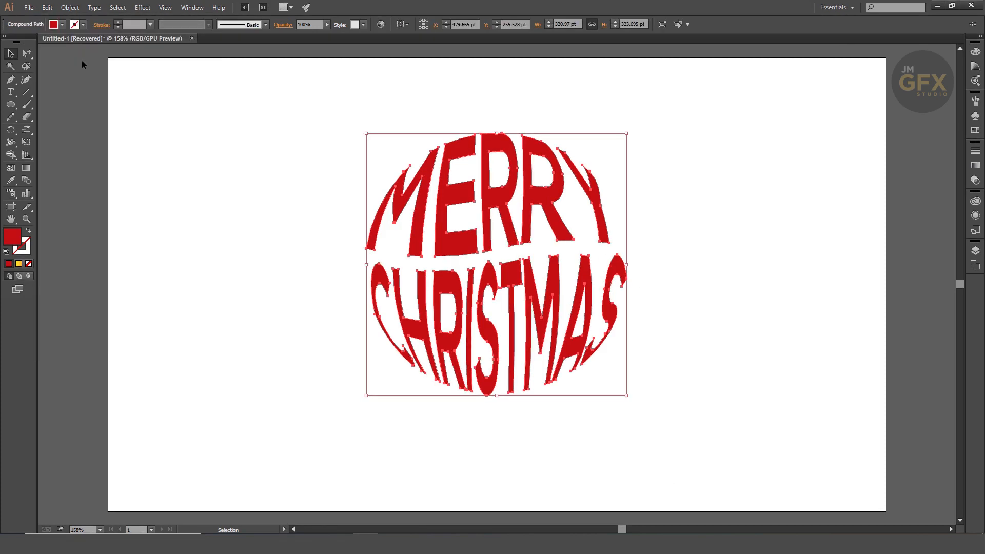
click(51, 8)
click(112, 90)
drag(626, 134, 597, 216)
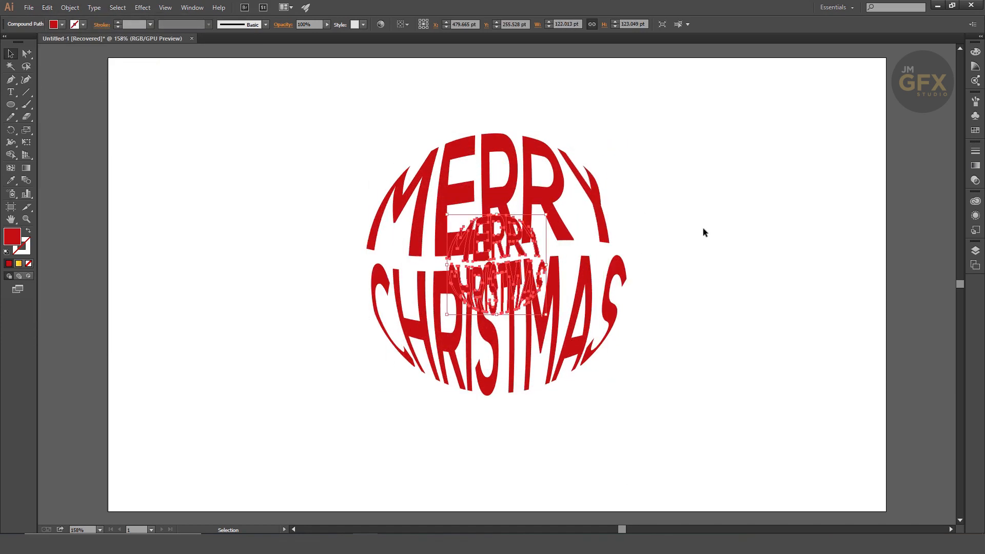
Fill the small lettering copy with a very dark red
double_click(13, 240)
click(515, 419)
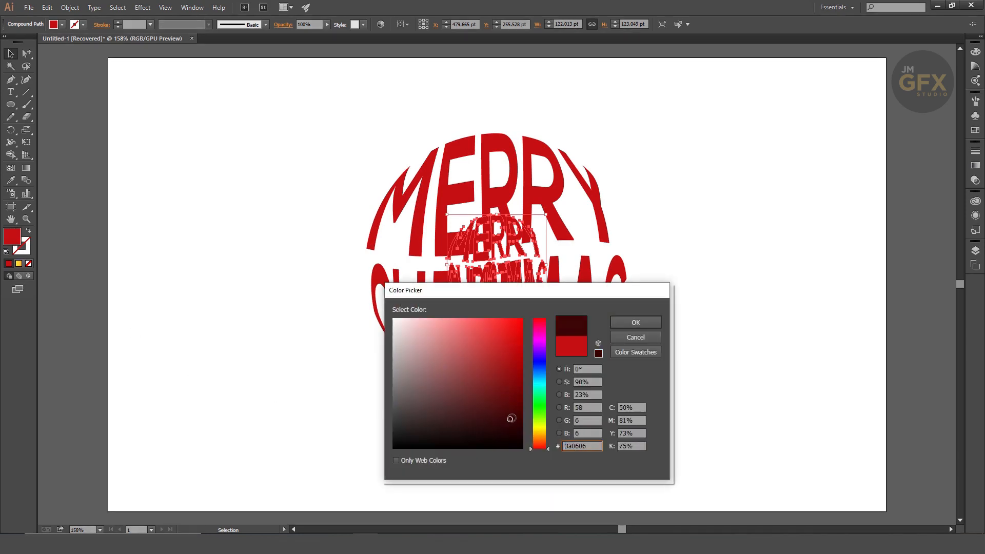
click(635, 322)
click(712, 324)
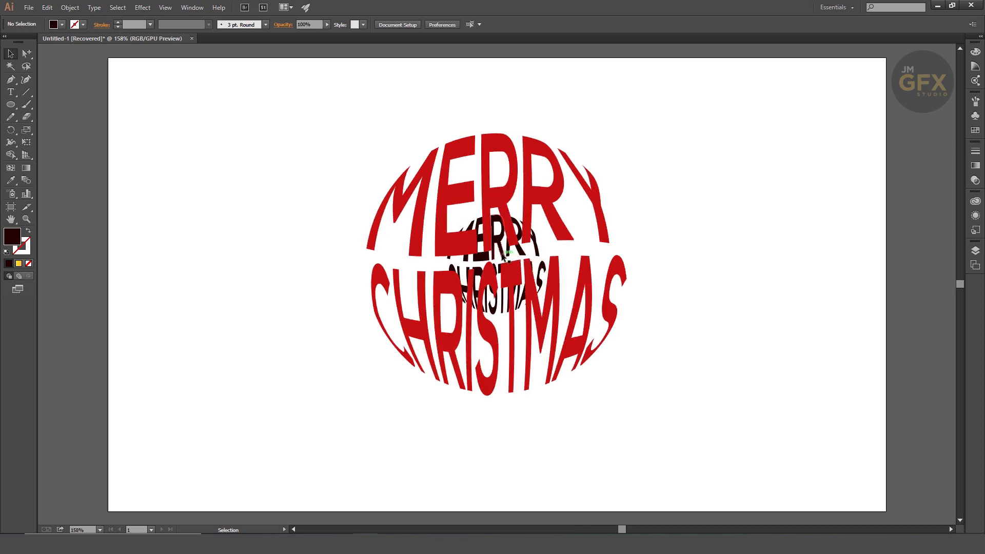
Blend the small dark lettering with the large red lettering to form a 3D extrusion
click(505, 255)
shift+click(510, 159)
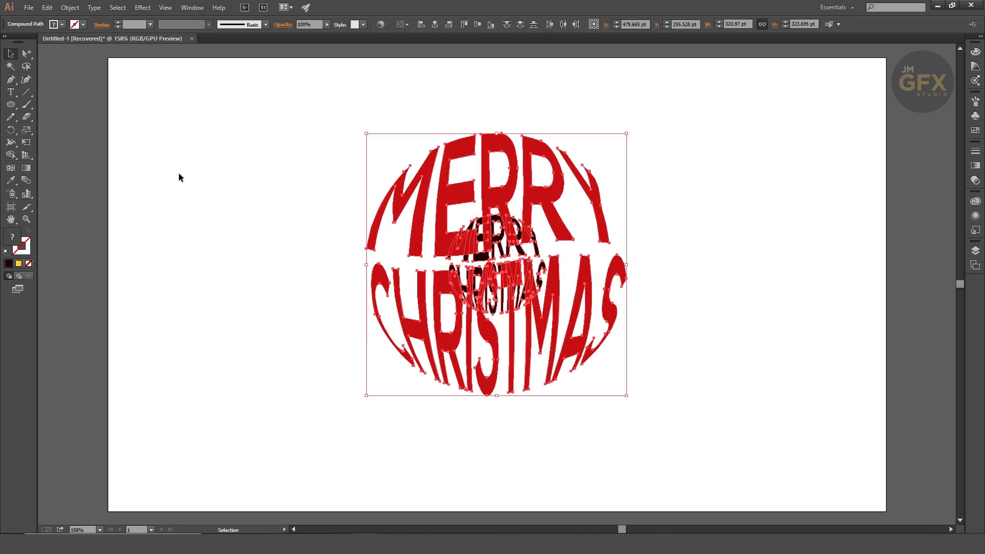
click(26, 183)
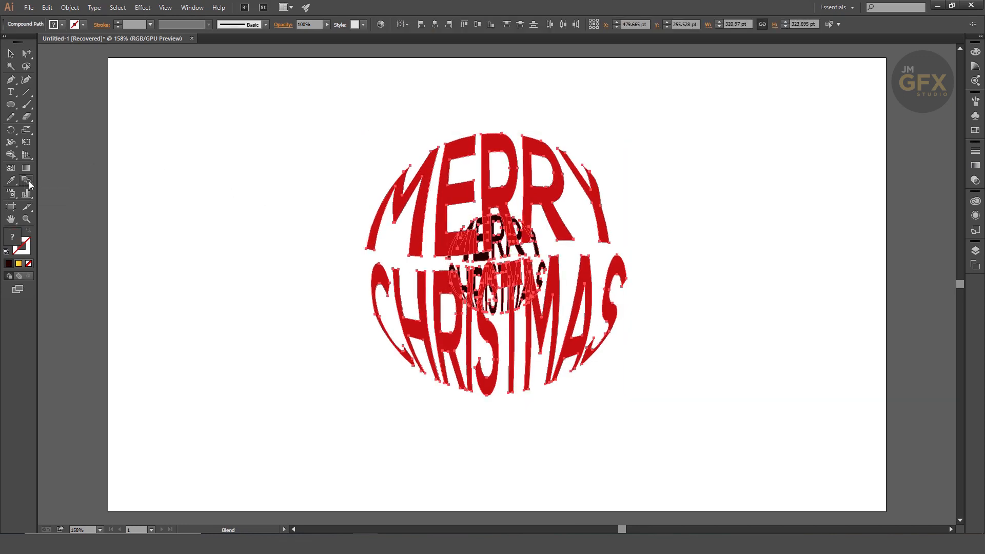
click(511, 192)
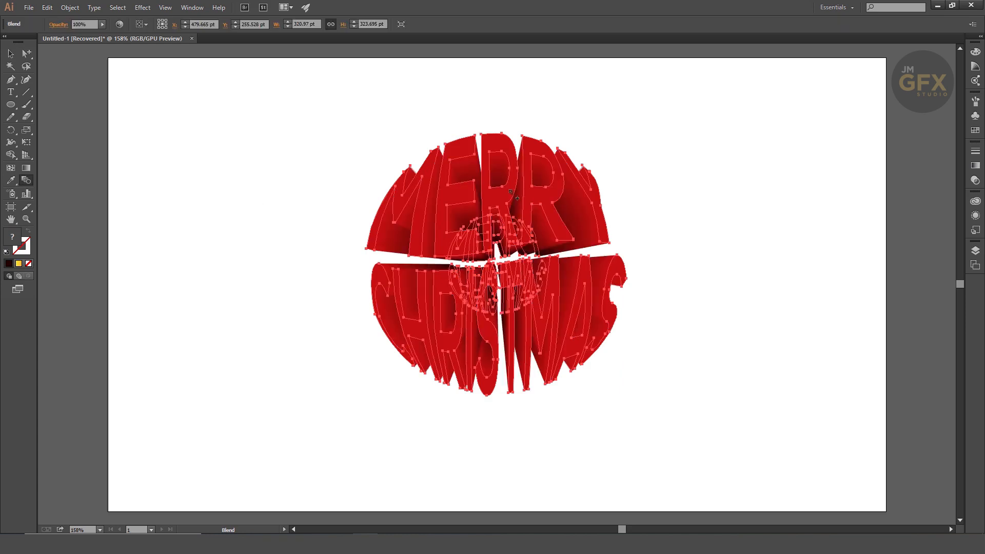
click(12, 54)
click(232, 147)
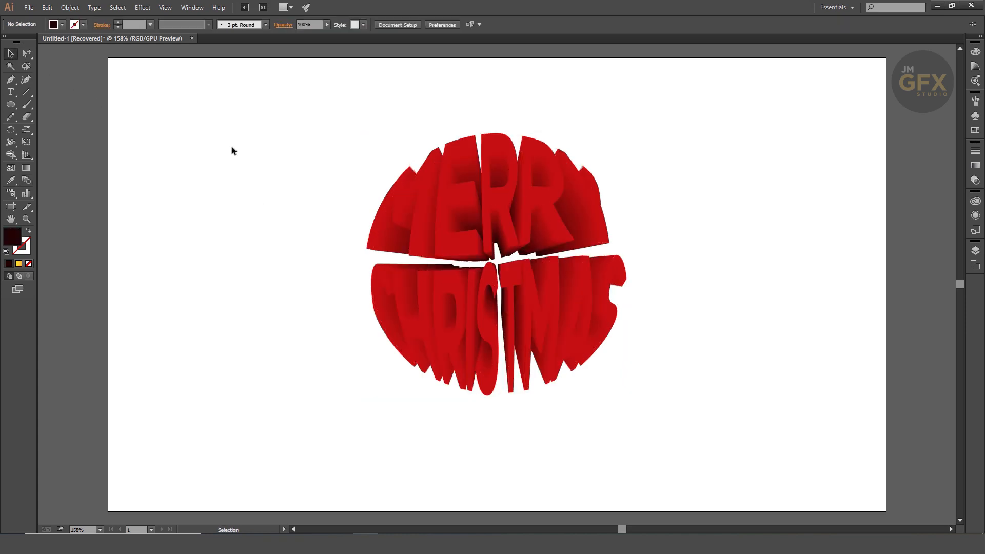
Expand the lettering blend into editable objects
click(510, 283)
click(70, 8)
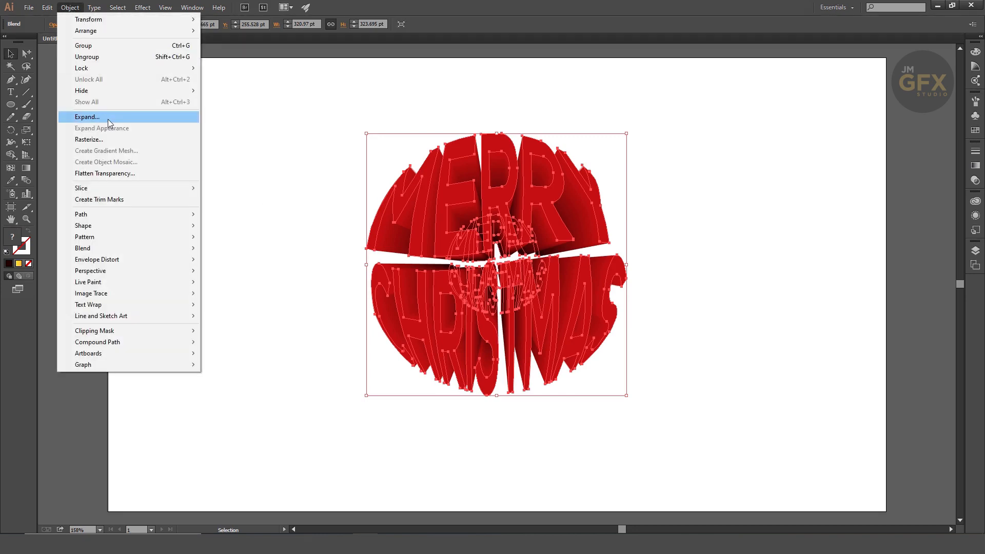
click(117, 117)
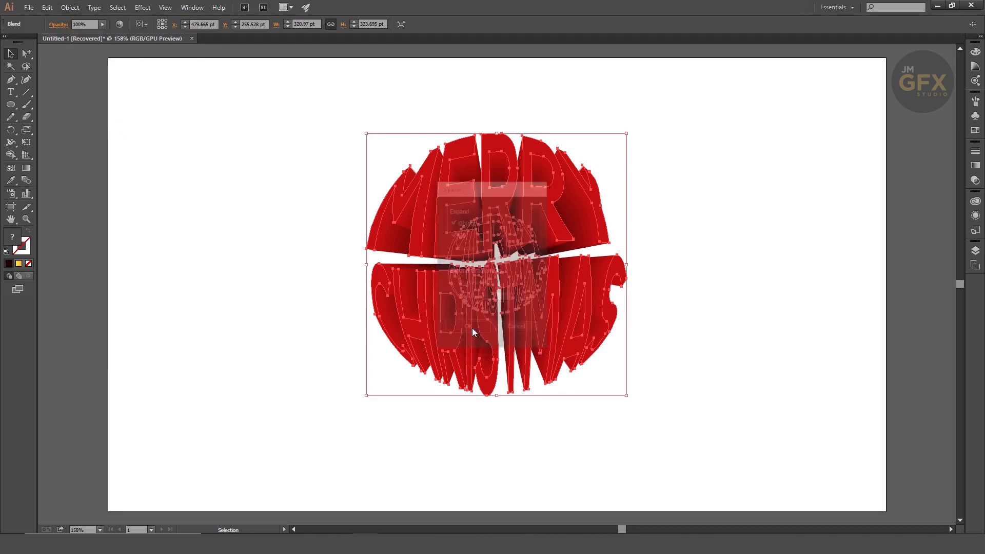
click(468, 328)
click(295, 229)
Fill only the front lettering face of the expanded blend with the yellow-to-orange linear gradient
click(28, 54)
click(424, 189)
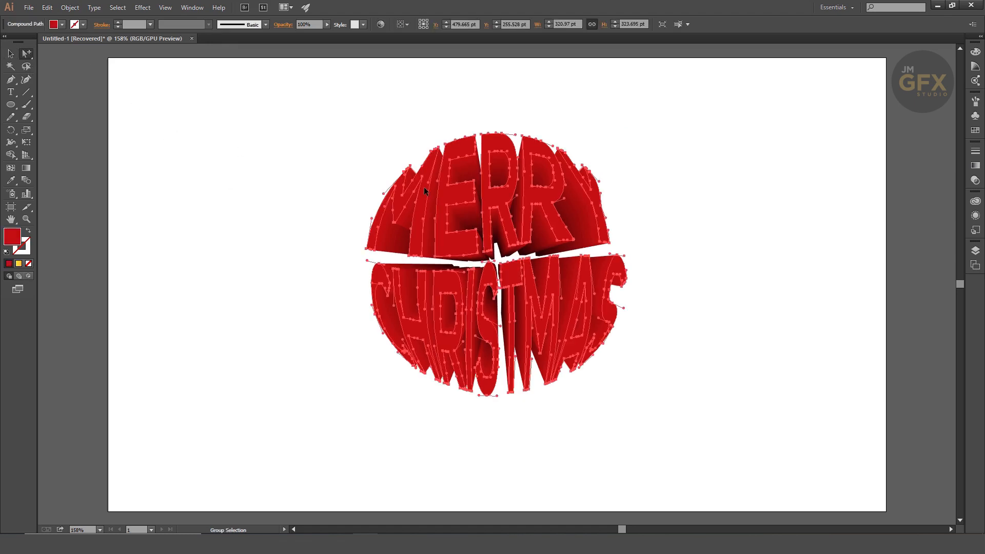
click(192, 8)
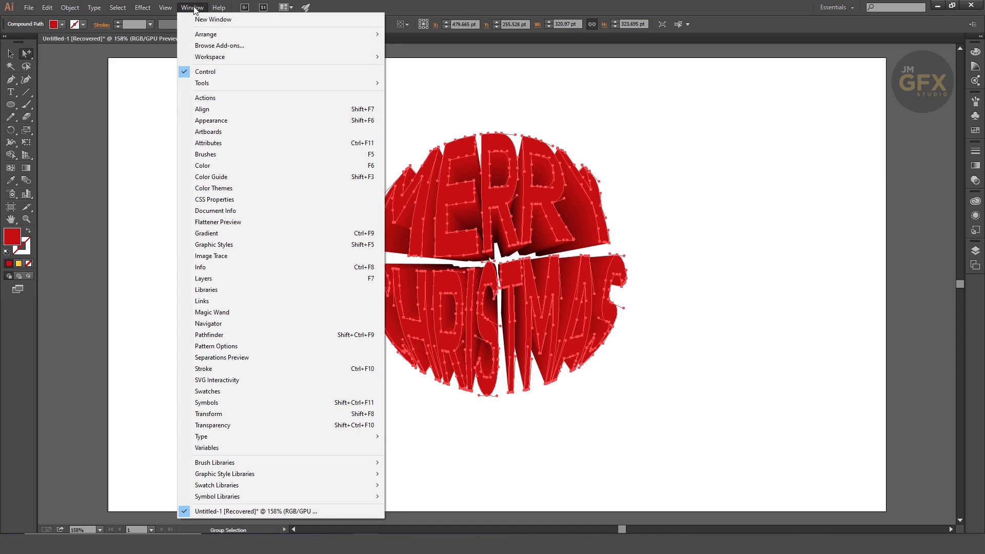
click(253, 233)
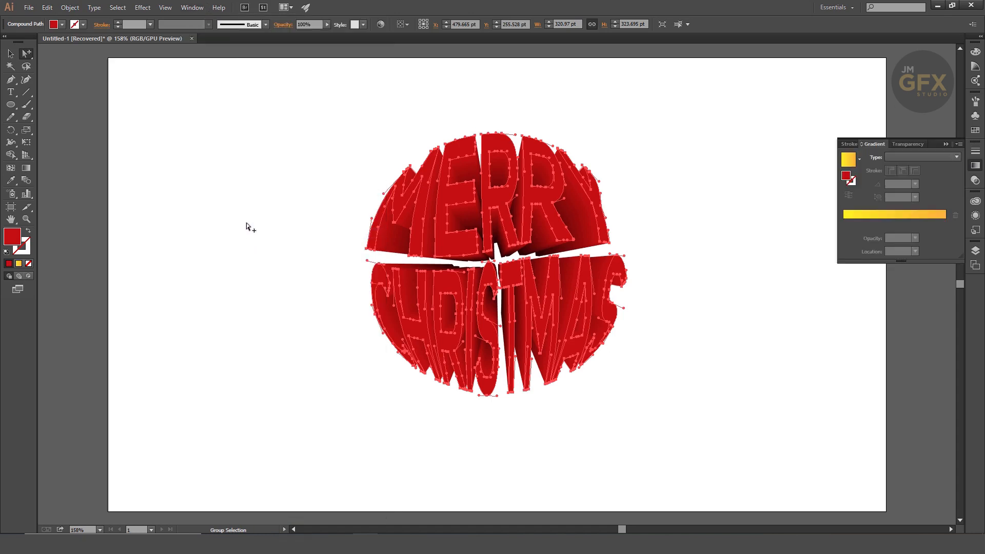
click(896, 216)
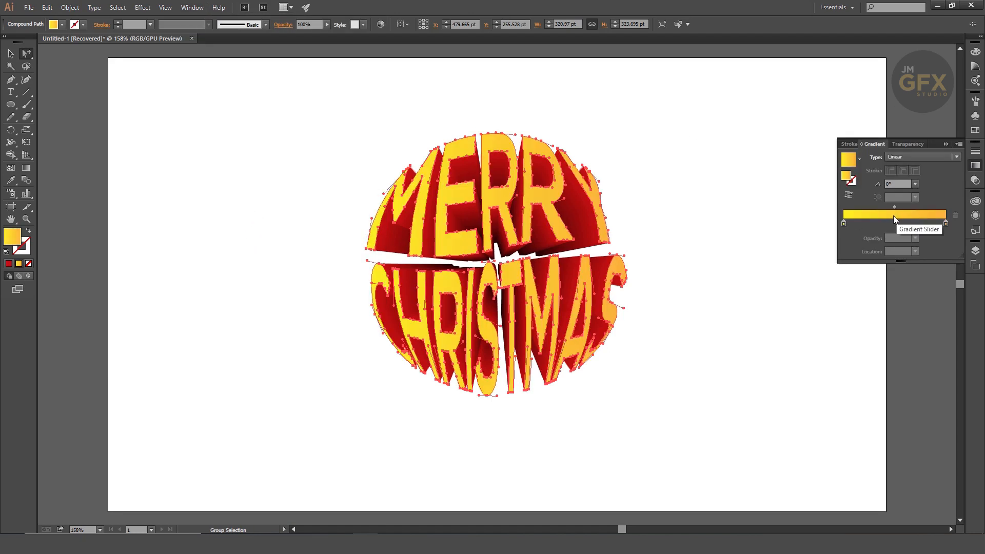
click(703, 238)
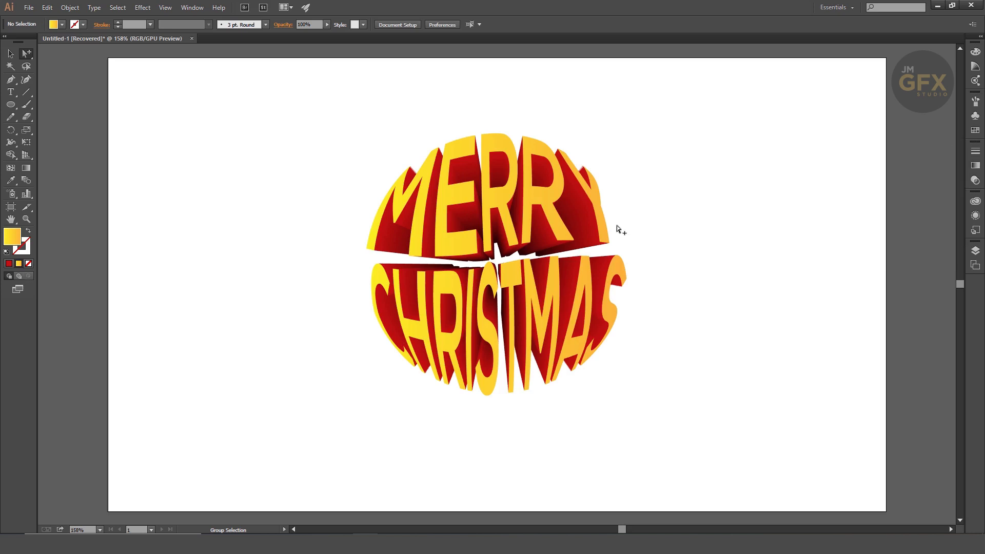
Redirect the front lettering's gradient steeply downward, from yellow at the top of MERRY to orange at the base of CHRISTMAS
click(543, 196)
click(26, 168)
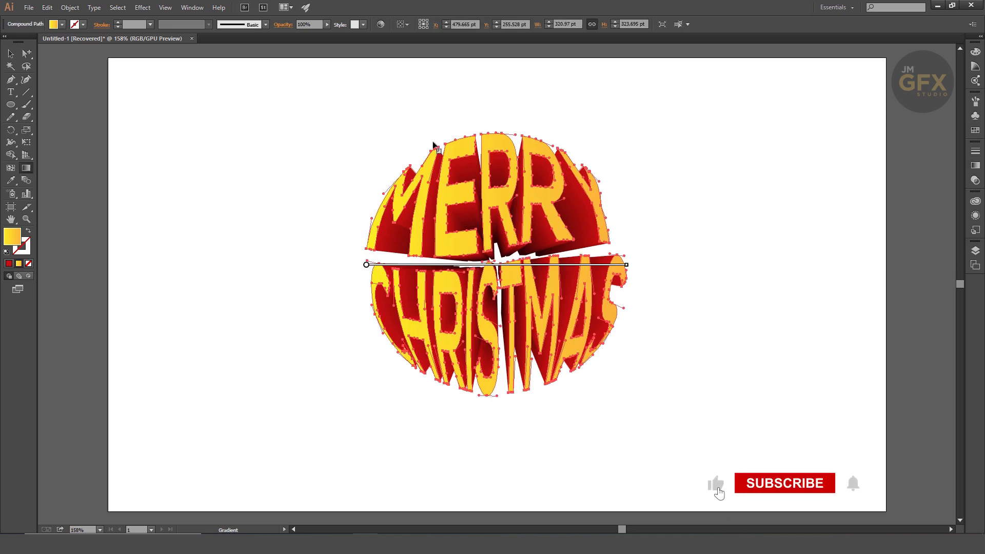
drag(432, 133, 528, 379)
key(v)
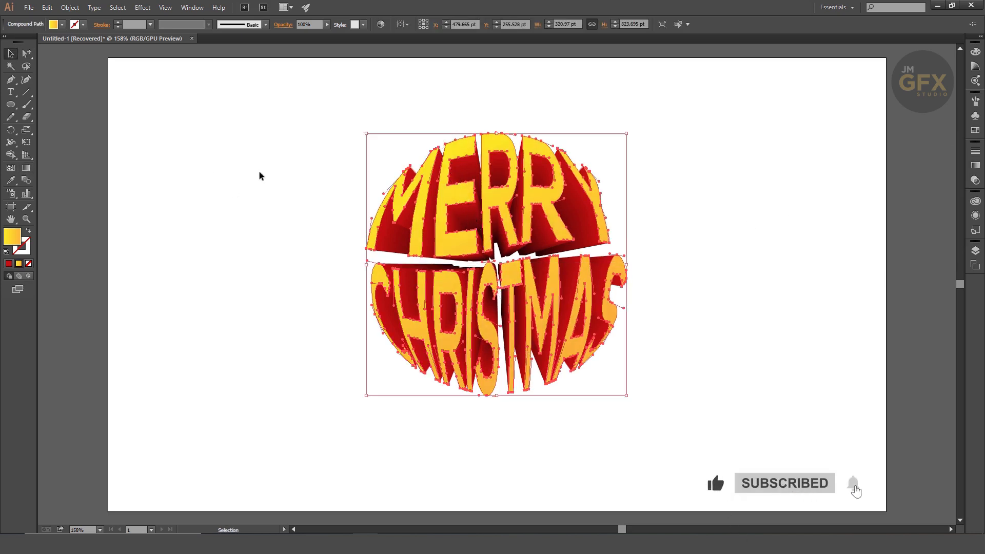
click(259, 172)
Draw a 960 × 560 pt rectangle covering the artboard and fill it with near-black #0a0a0a
drag(10, 105, 41, 104)
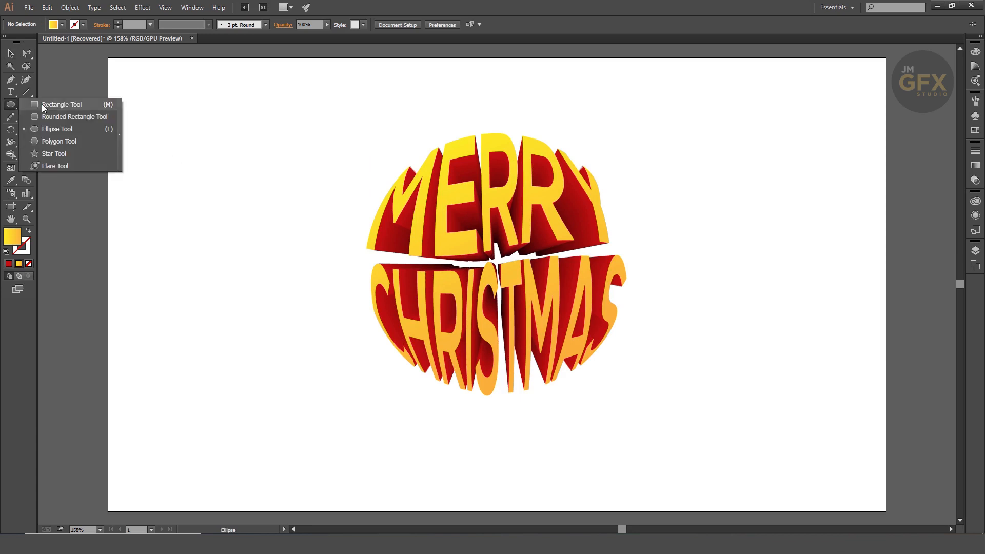
drag(108, 57, 887, 511)
key(v)
double_click(14, 240)
text(000000)
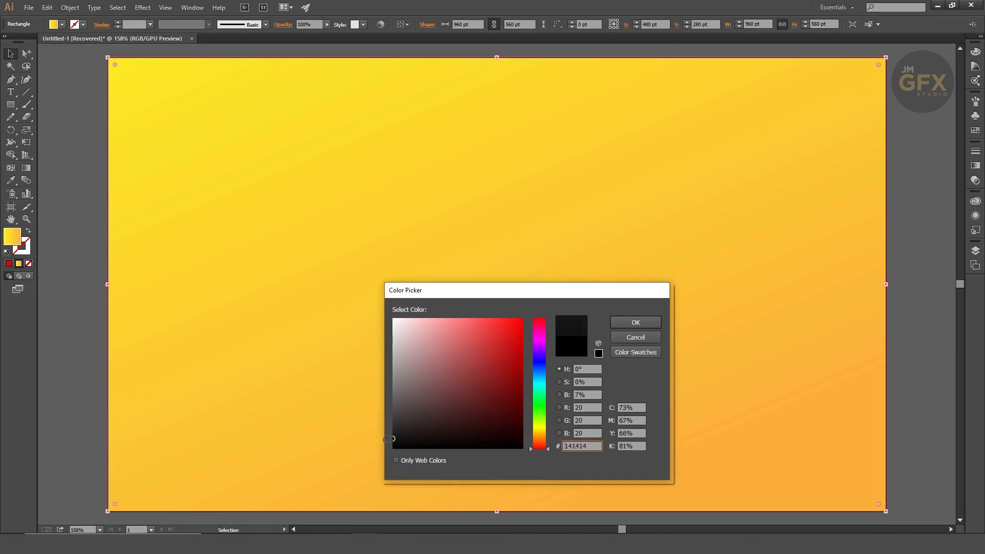
click(636, 322)
Send the background rectangle behind the lettering and change its fill to dark grey #212121
right_click(609, 291)
mouse_move(655, 421)
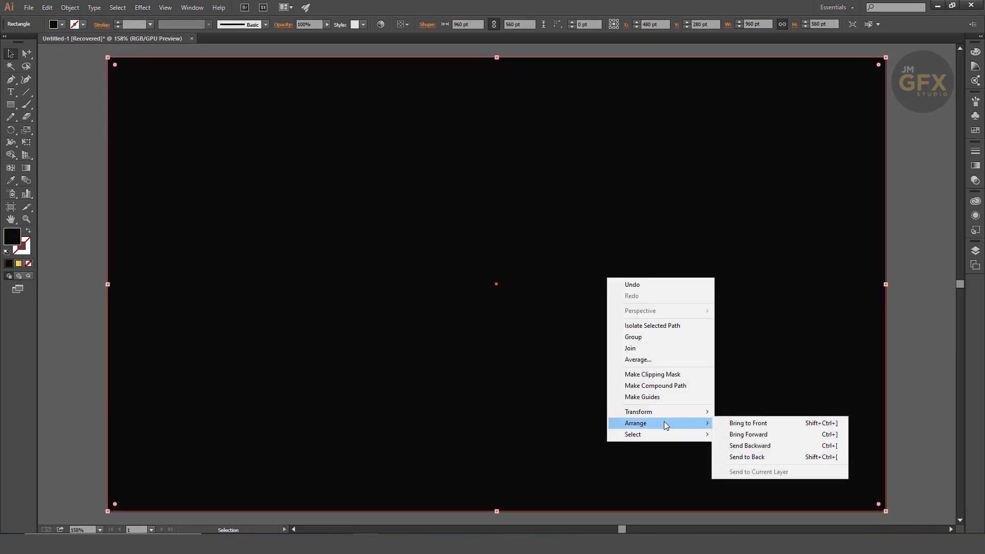
click(766, 457)
double_click(12, 236)
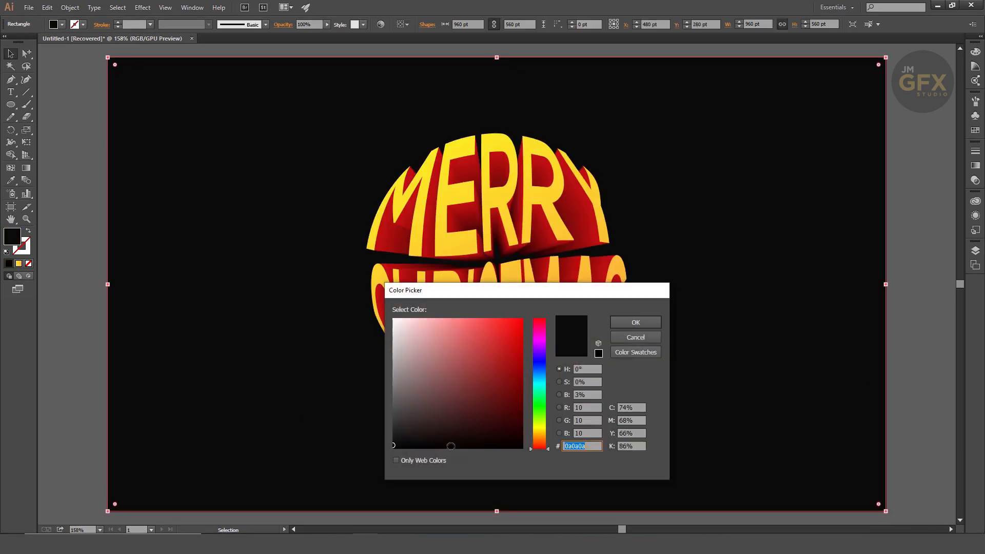
drag(393, 432, 391, 432)
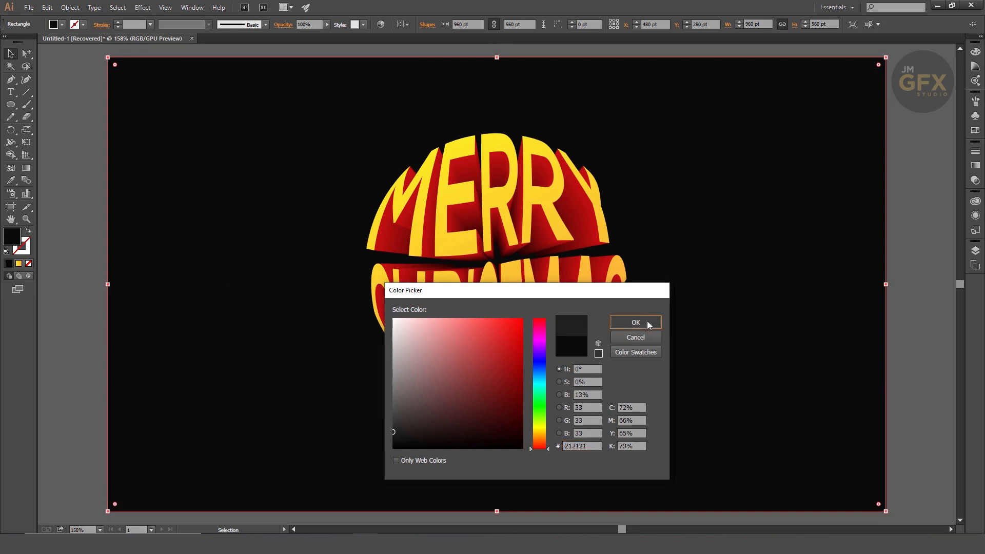
click(648, 324)
click(53, 157)
Draw a flat ellipse about 393 × 35 pt across the base of the lettering and fill it with black
click(10, 104)
drag(345, 371, 664, 400)
click(10, 53)
double_click(12, 237)
drag(396, 442, 381, 453)
click(633, 323)
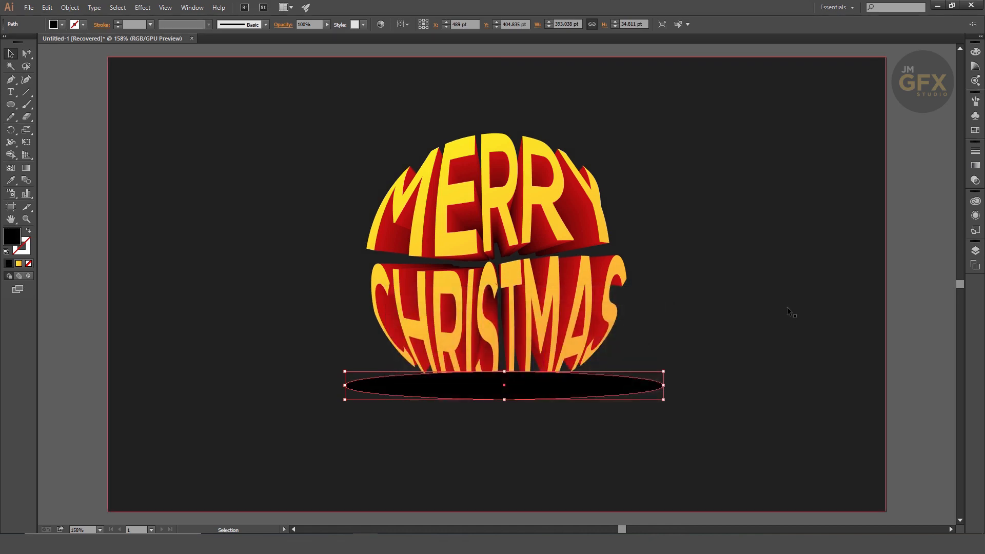
Bring the lettering group to the front, above the black ellipse
click(587, 273)
right_click(587, 274)
mouse_move(624, 363)
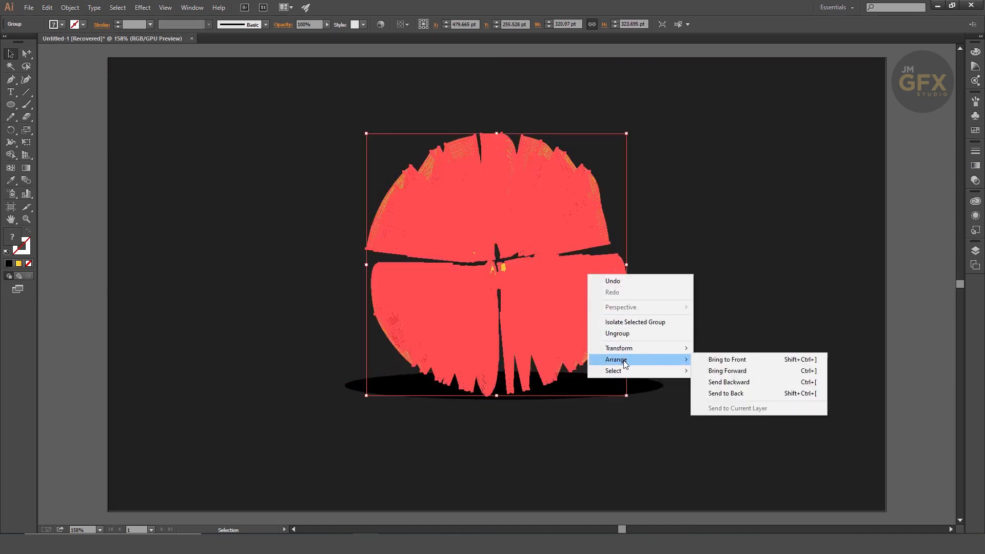
click(727, 359)
Apply a Feather effect to the black ellipse as a soft ground shadow, lowering the radius with the preview on
click(635, 390)
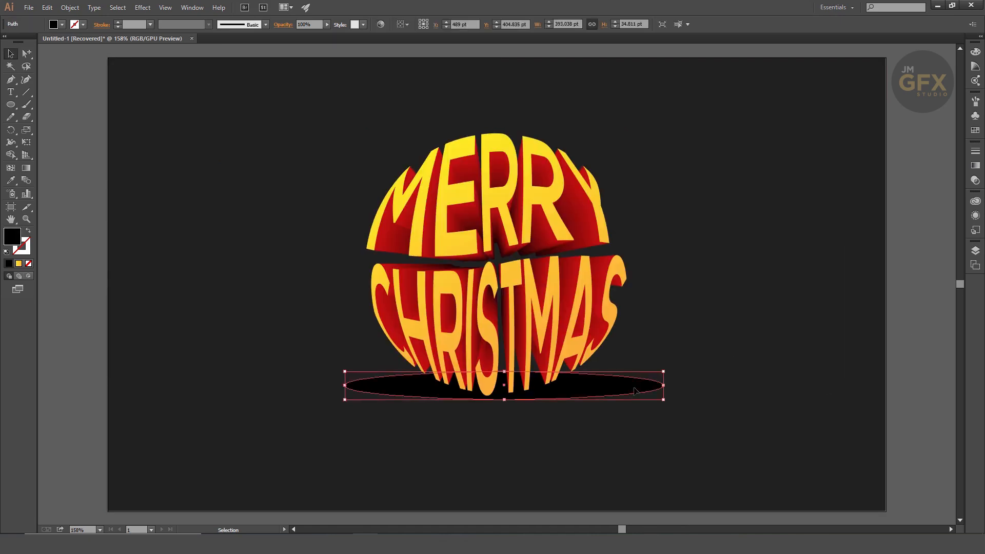
click(139, 9)
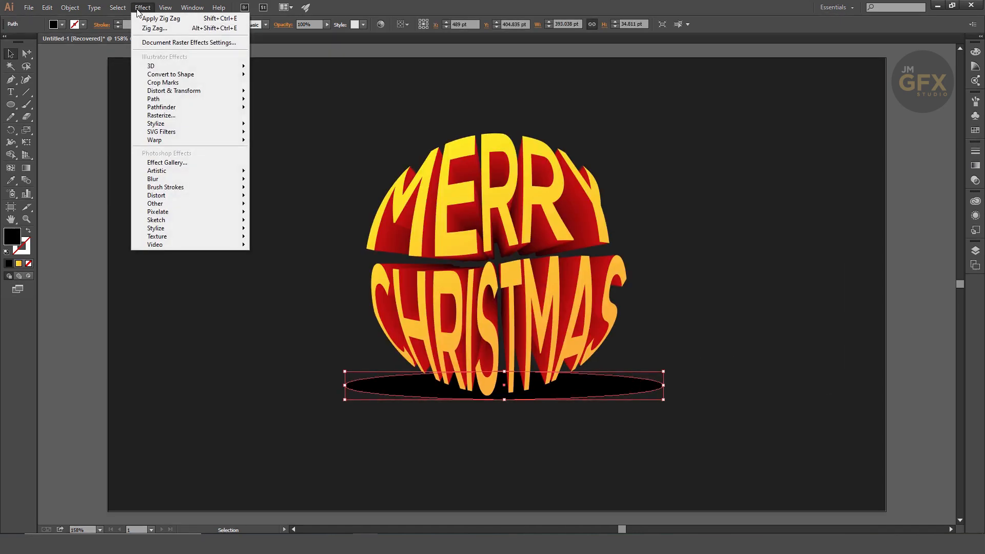
mouse_move(200, 124)
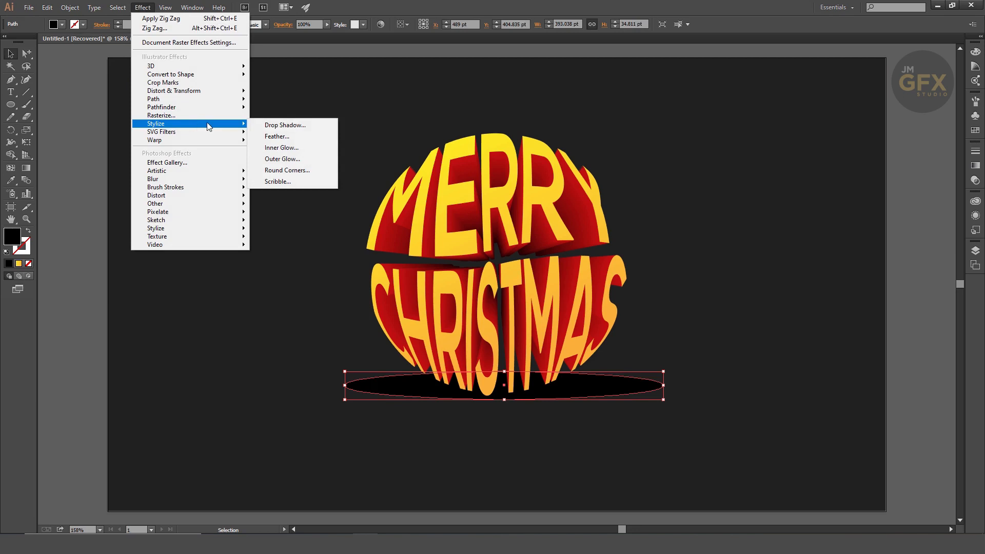
click(303, 137)
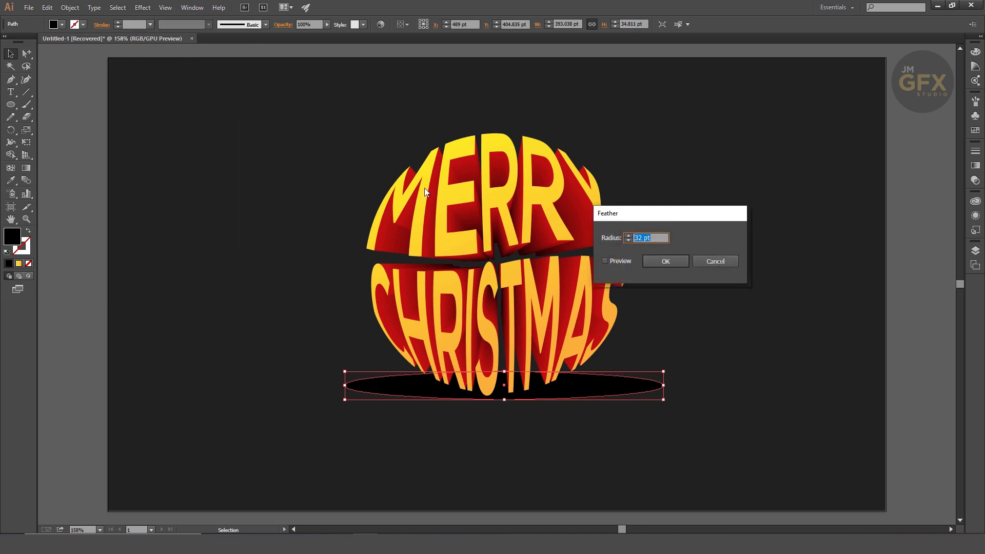
click(606, 260)
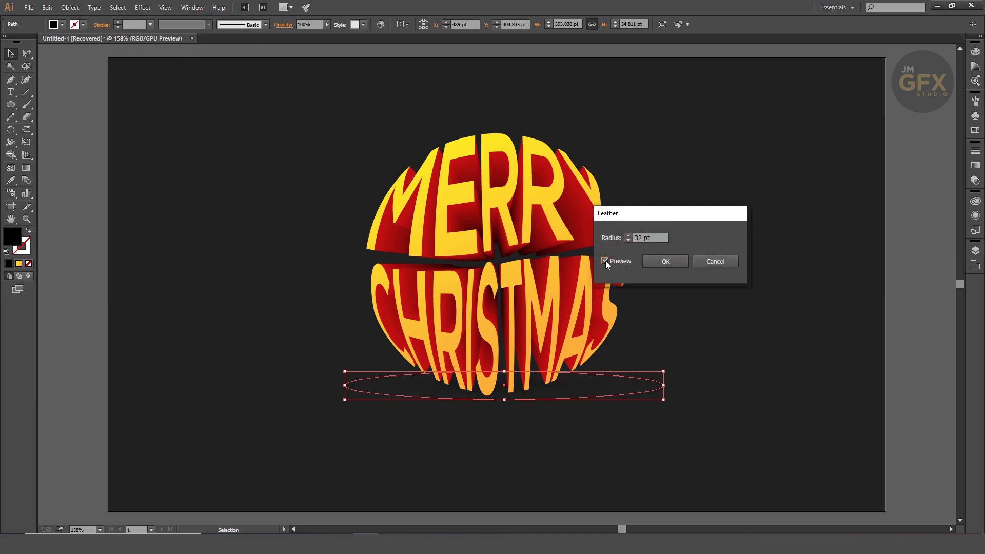
click(629, 240)
click(675, 260)
click(857, 313)
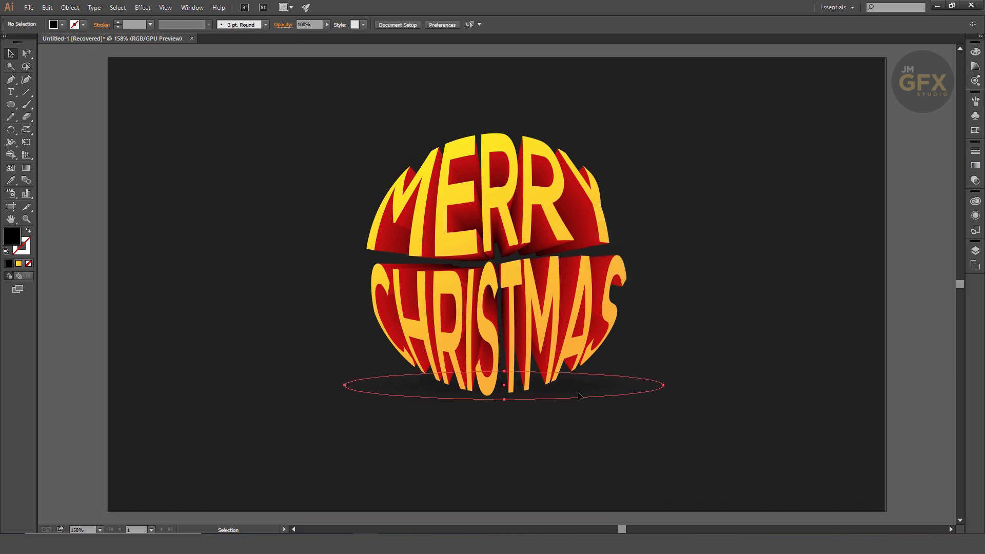